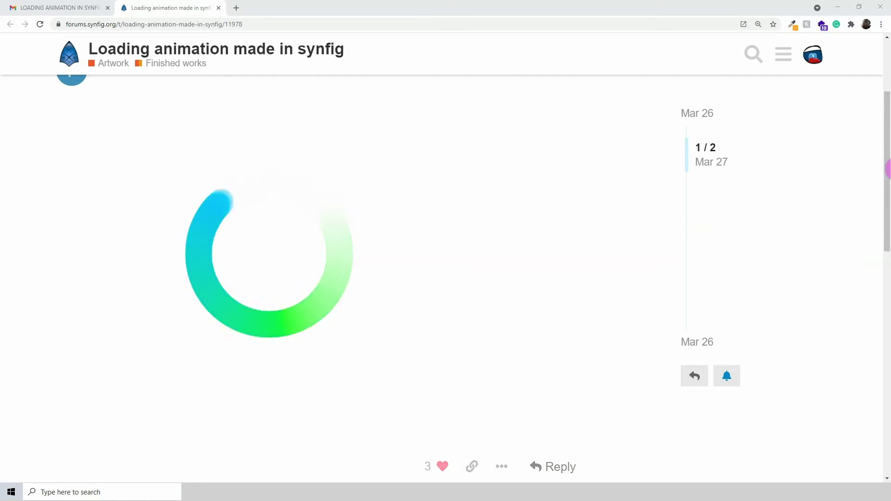
# Step: Scroll back through the forum's loading-animation post and bring up Synfig Studio's empty canvas
pyautogui.moveTo(885, 173); pyautogui.dragTo(884, 194)
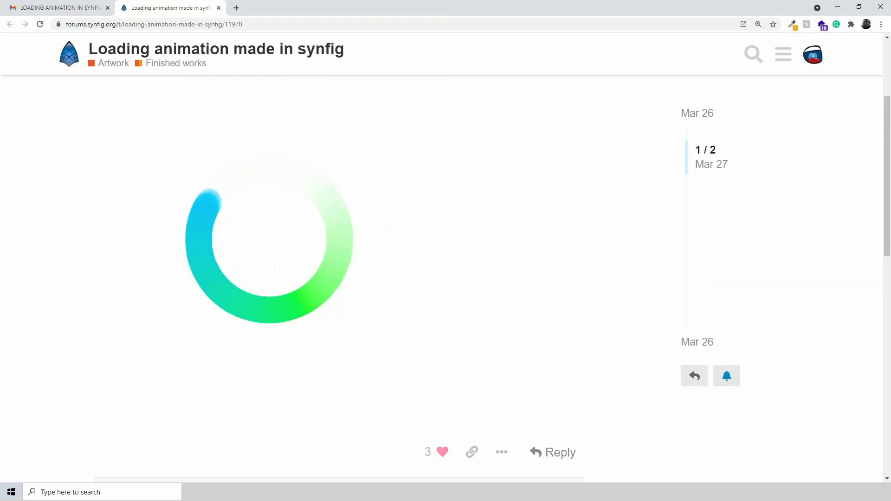
pyautogui.click(327, 492)
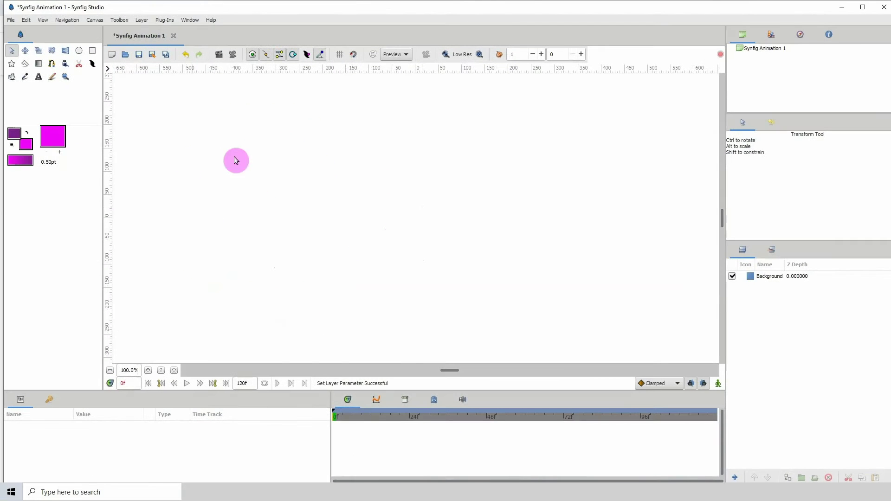
# Step: Maximize Synfig Studio and draw a circle as an Advanced Outline layer in the upper canvas
pyautogui.doubleClick(357, 8)
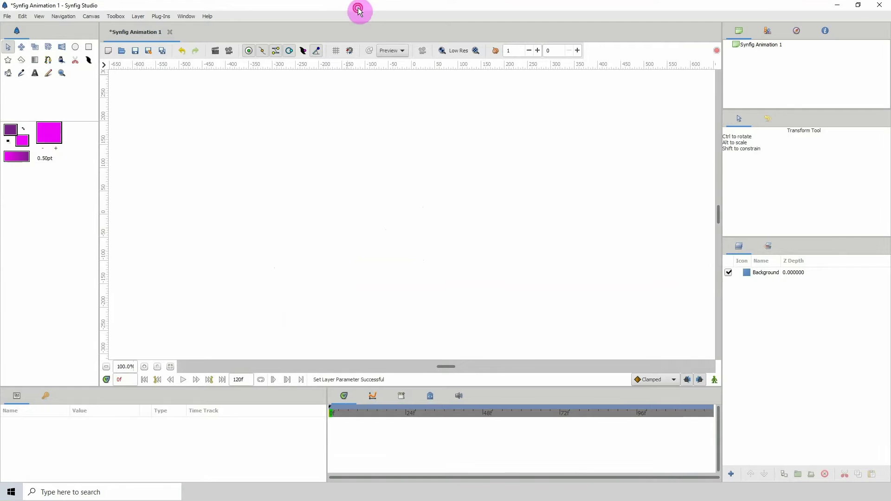
pyautogui.click(75, 48)
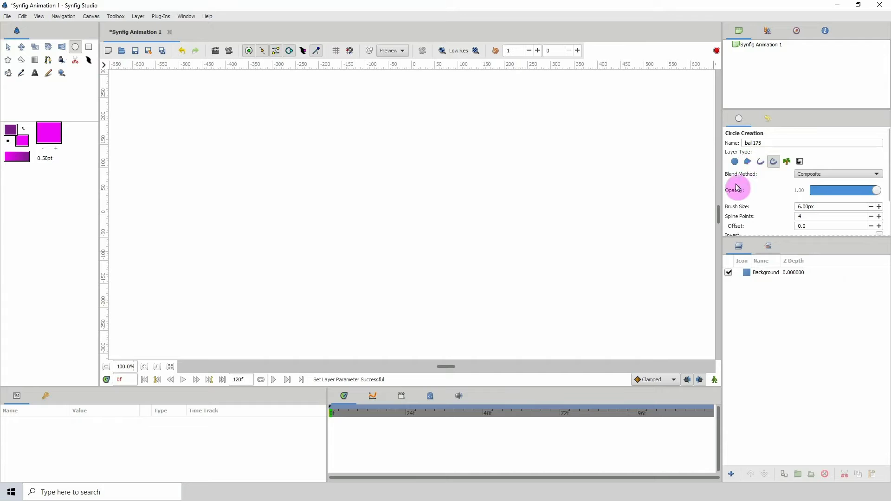
pyautogui.click(773, 163)
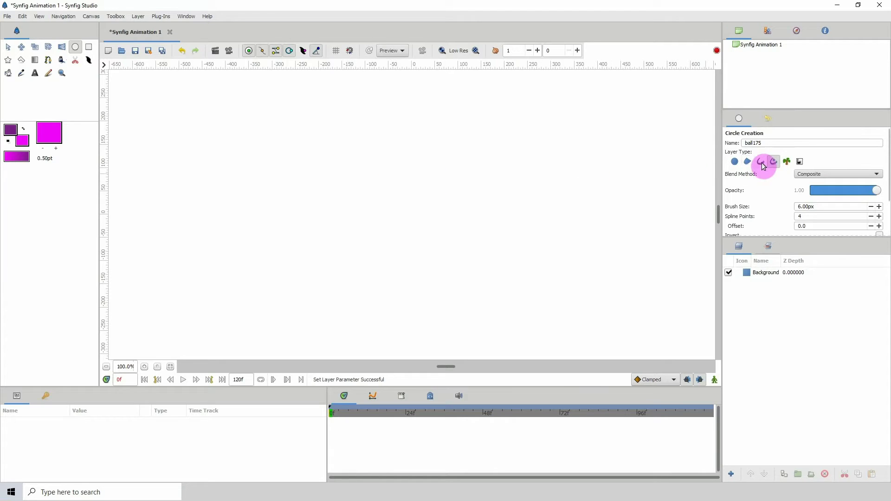
pyautogui.moveTo(363, 173); pyautogui.dragTo(434, 250)
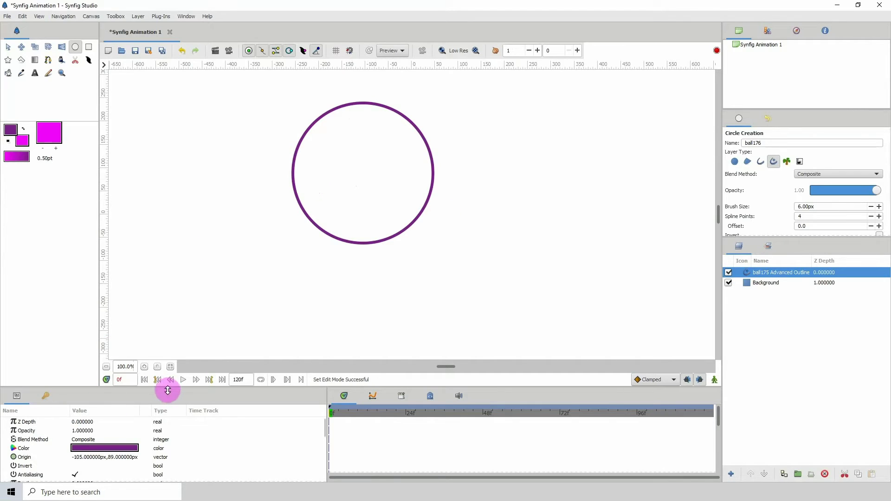
# Step: Set the ring's Outline Width to 35 in the Params panel
pyautogui.moveTo(170, 387); pyautogui.dragTo(173, 355)
pyautogui.scroll(-3, 109, 431)
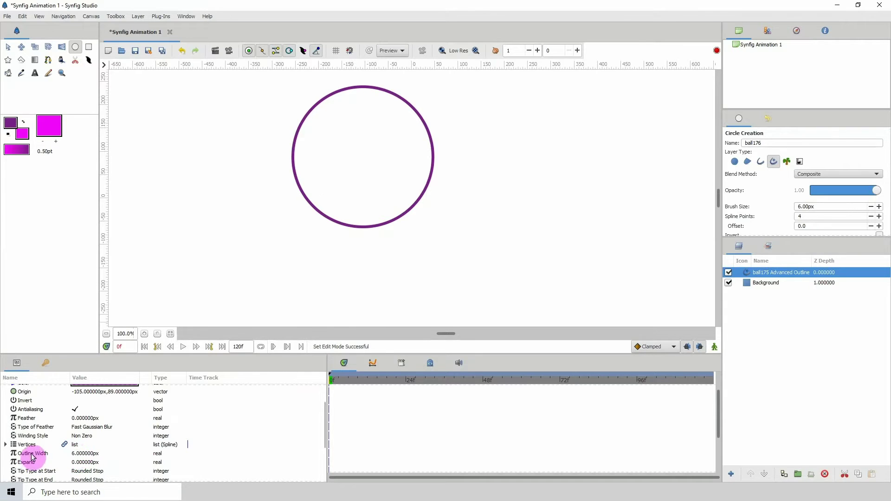
pyautogui.click(63, 457)
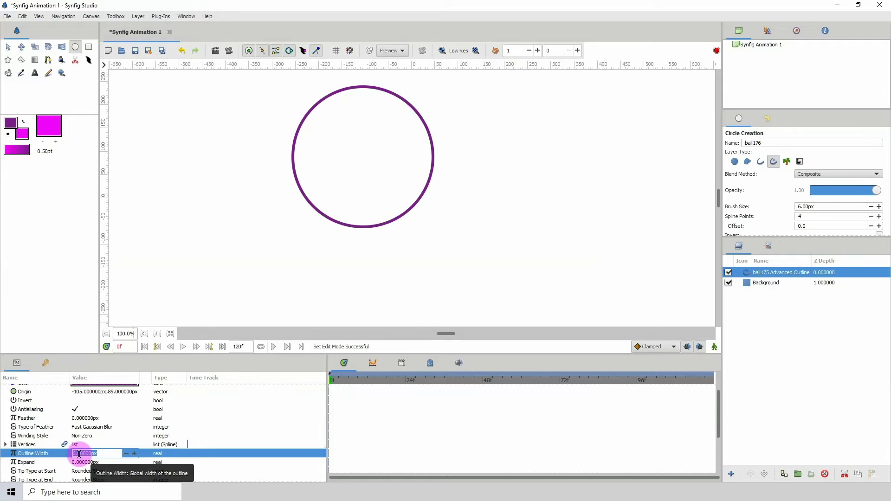
pyautogui.write('35')
pyautogui.press('Return')
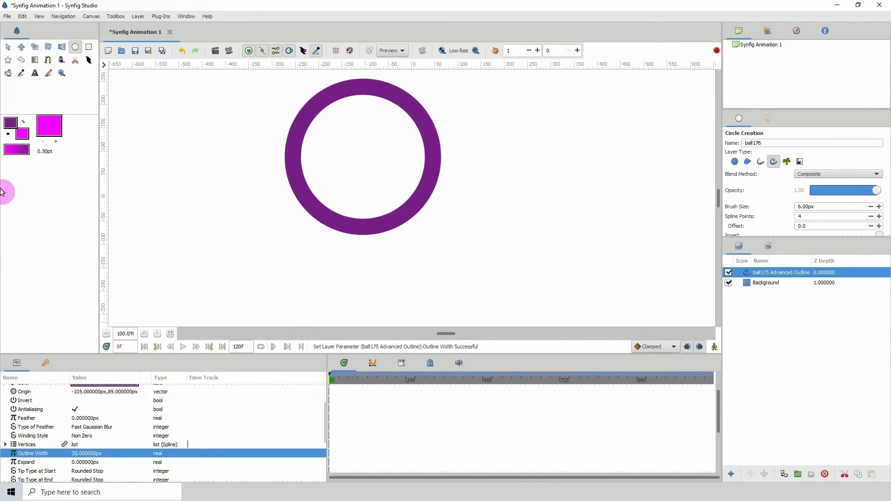
# Step: Move the ring slightly down and right by dragging its origin
pyautogui.click(8, 47)
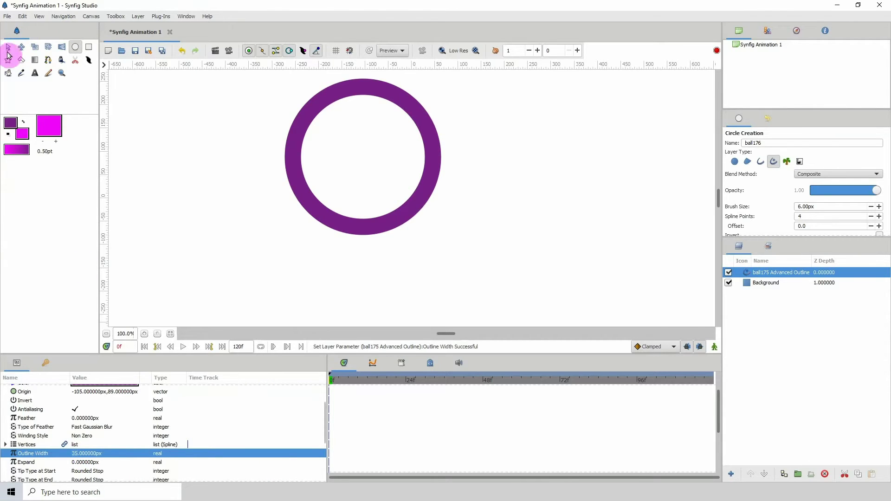
pyautogui.click(369, 165)
pyautogui.moveTo(376, 180); pyautogui.dragTo(379, 191)
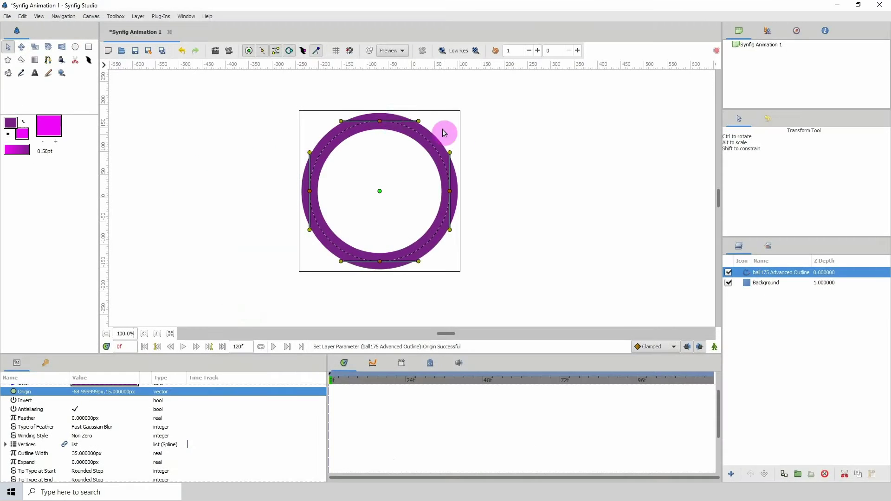
# Step: Show the ring's width handles and set the upper width point's Cusp Before to Flat
pyautogui.click(303, 51)
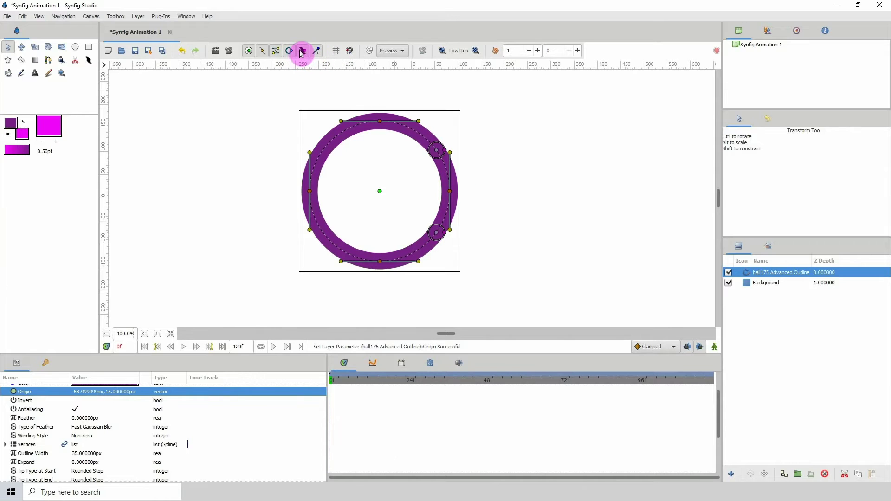
pyautogui.click(302, 51)
pyautogui.click(302, 51)
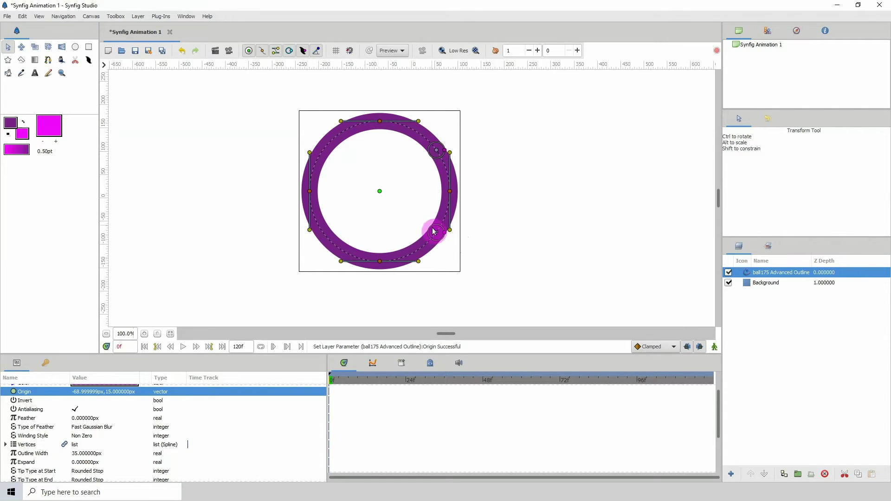
pyautogui.rightClick(436, 152)
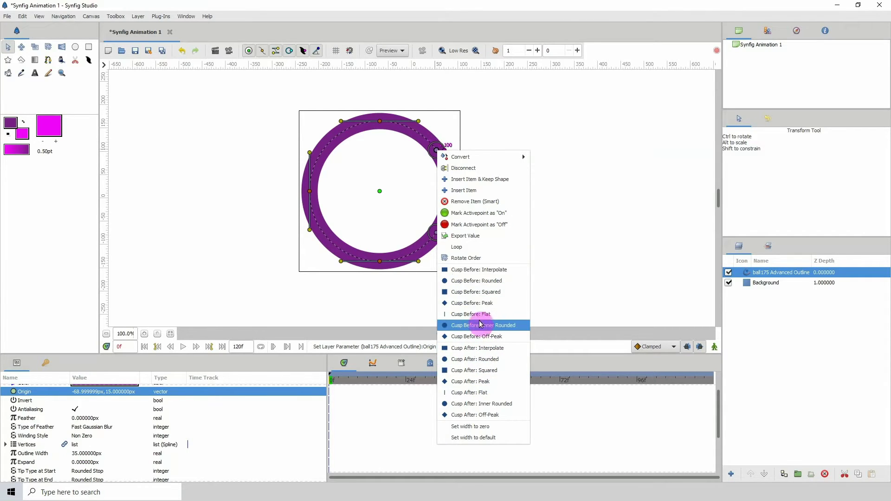
pyautogui.click(494, 361)
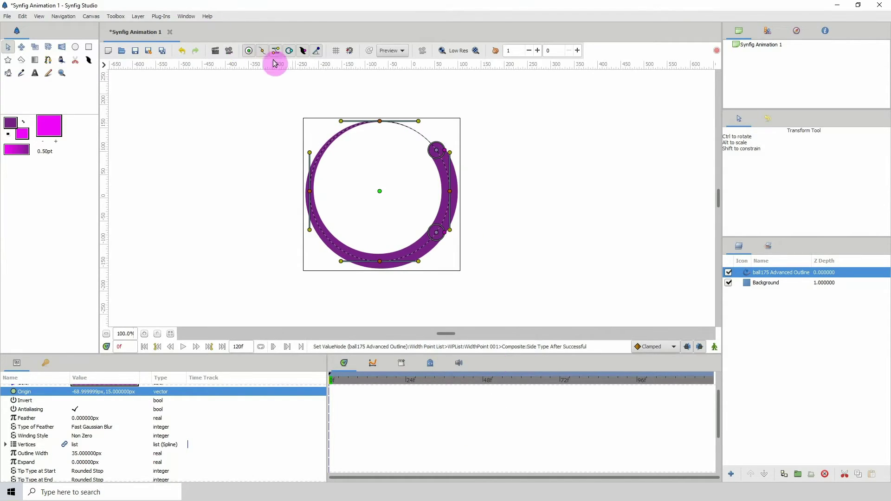
pyautogui.click(183, 52)
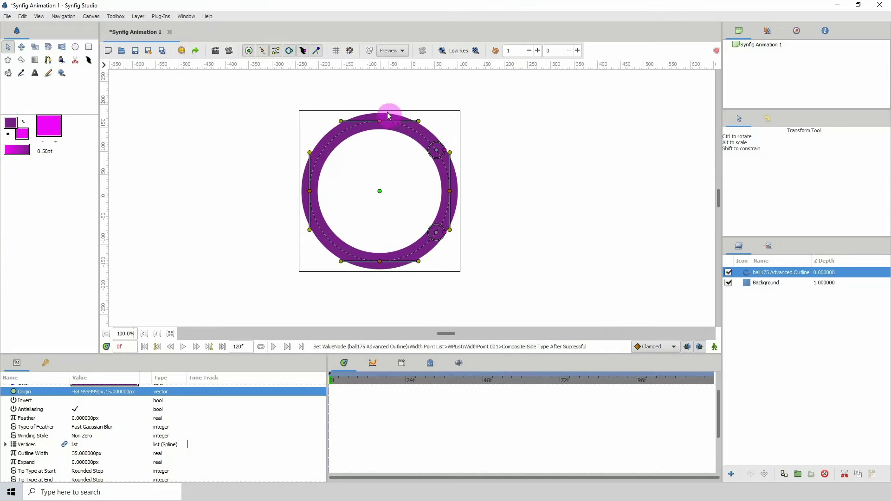
pyautogui.rightClick(437, 150)
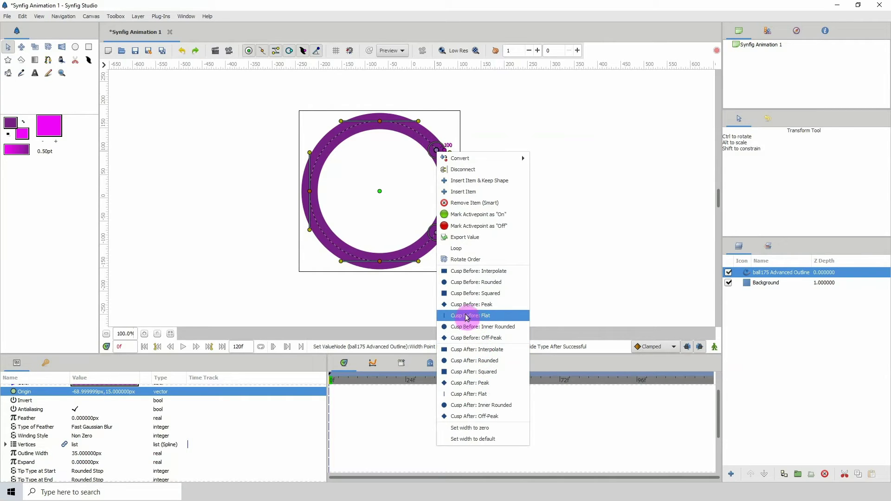
pyautogui.click(476, 282)
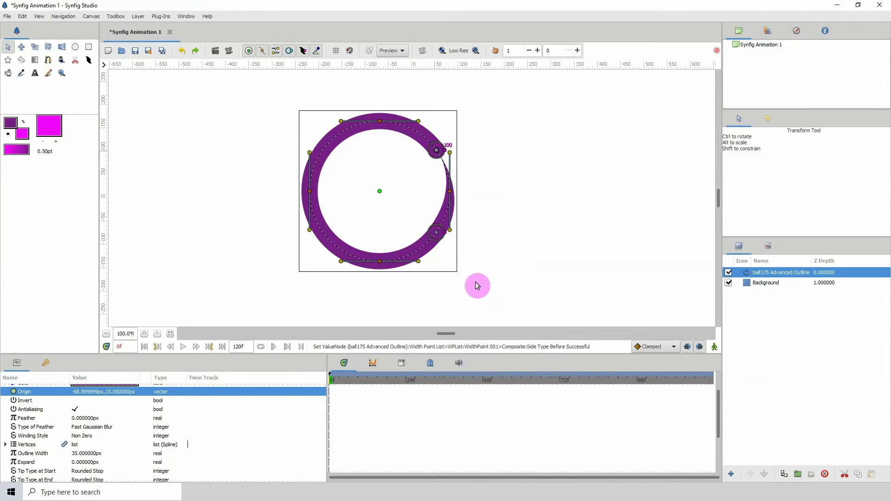
pyautogui.click(768, 282)
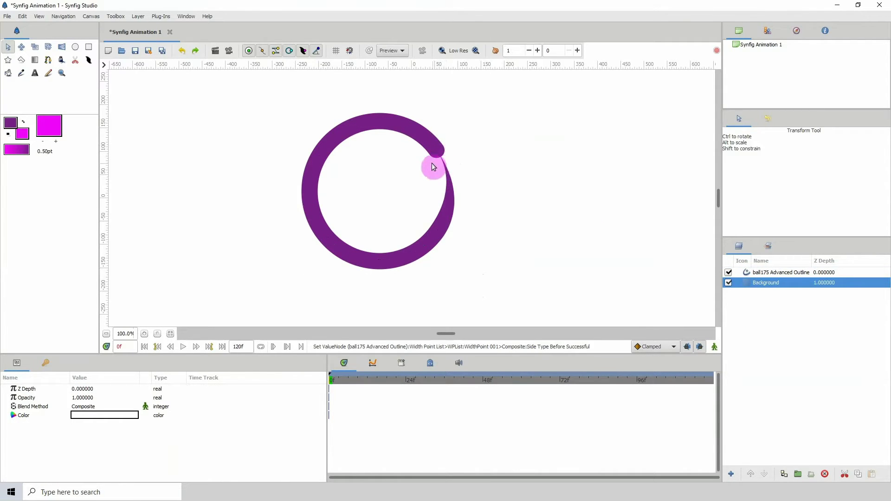
# Step: Set the lower width point's Cusp After to Flat
pyautogui.click(773, 274)
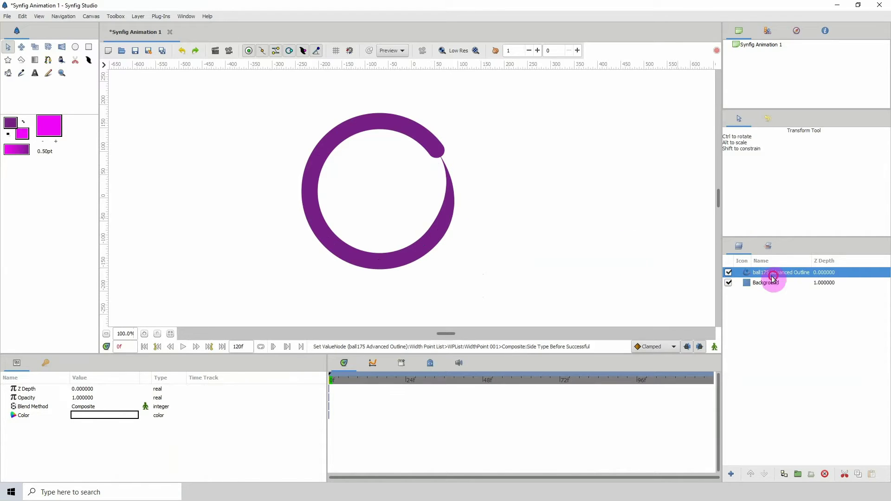
pyautogui.click(437, 233)
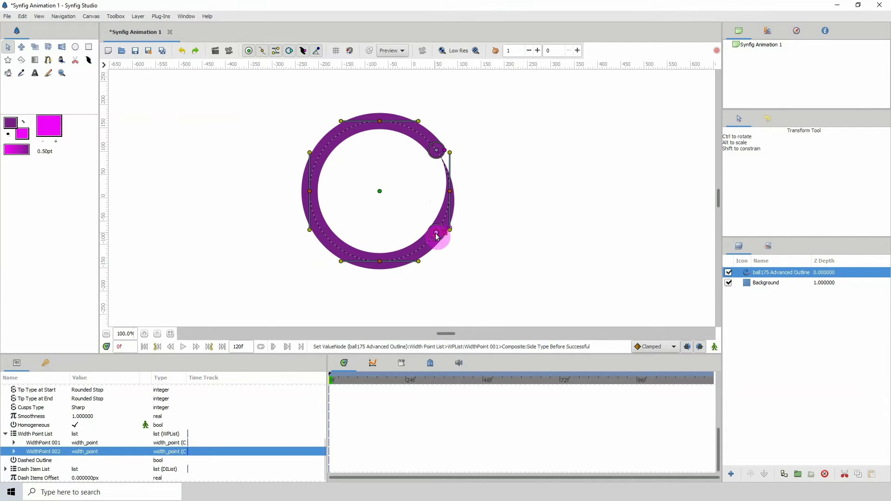
pyautogui.rightClick(436, 233)
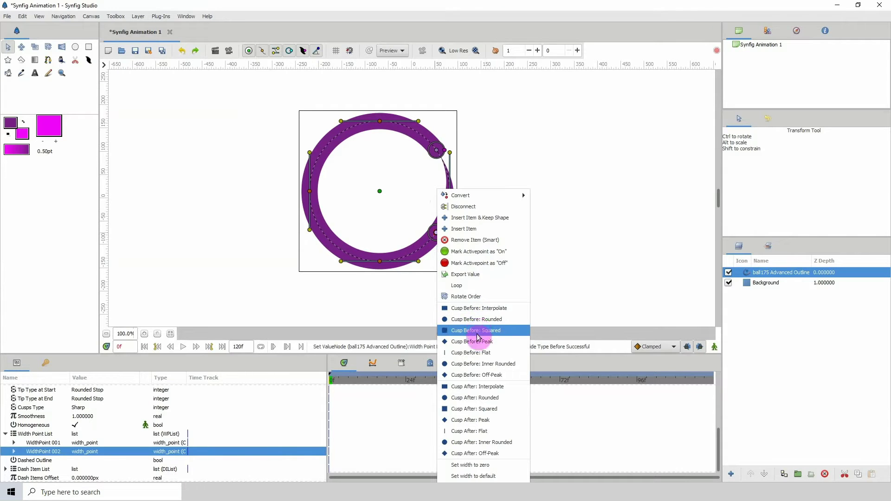
pyautogui.click(480, 354)
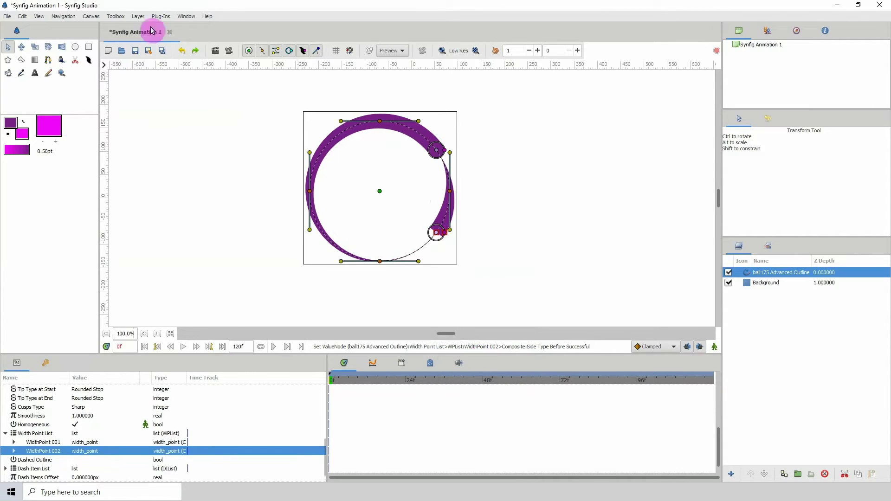
pyautogui.click(180, 50)
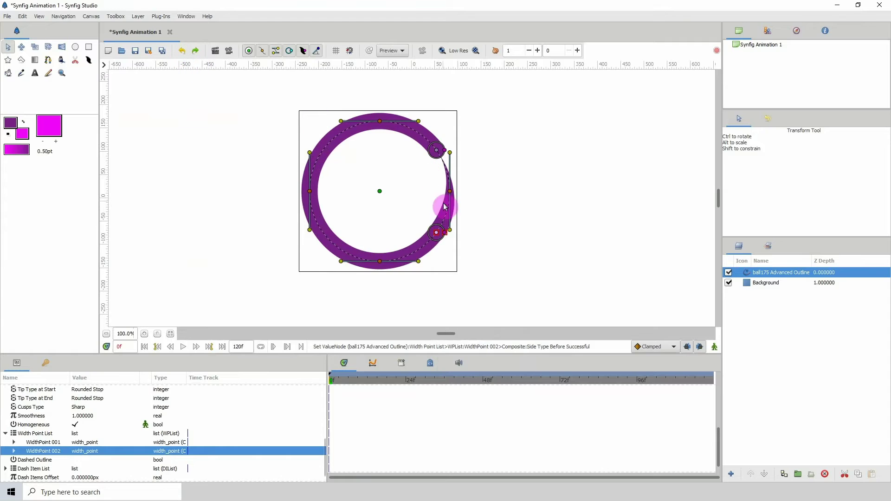
pyautogui.rightClick(435, 233)
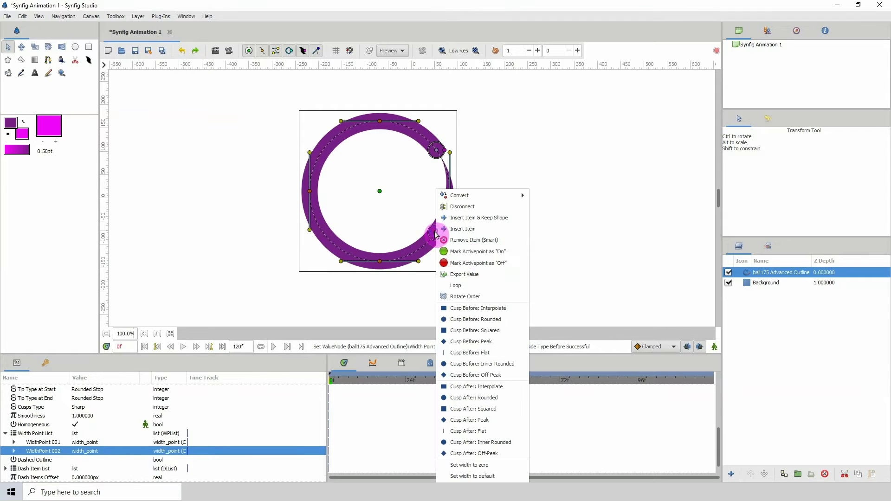
pyautogui.click(471, 432)
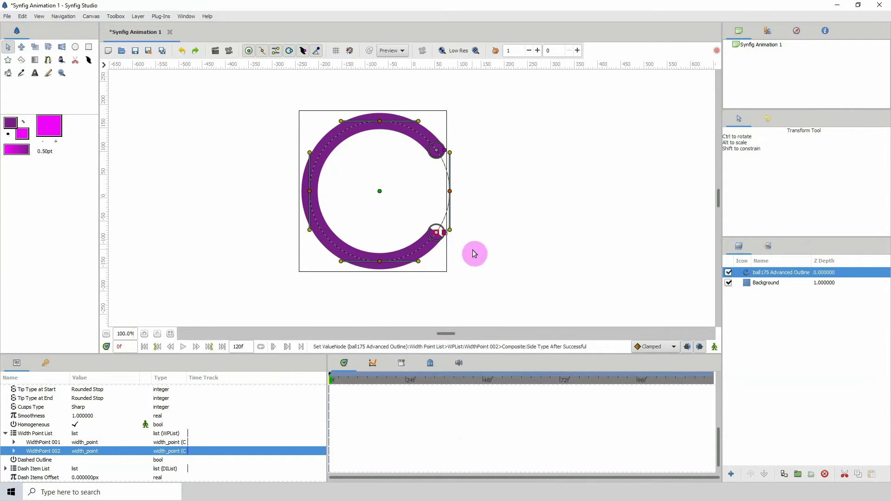
pyautogui.click(761, 282)
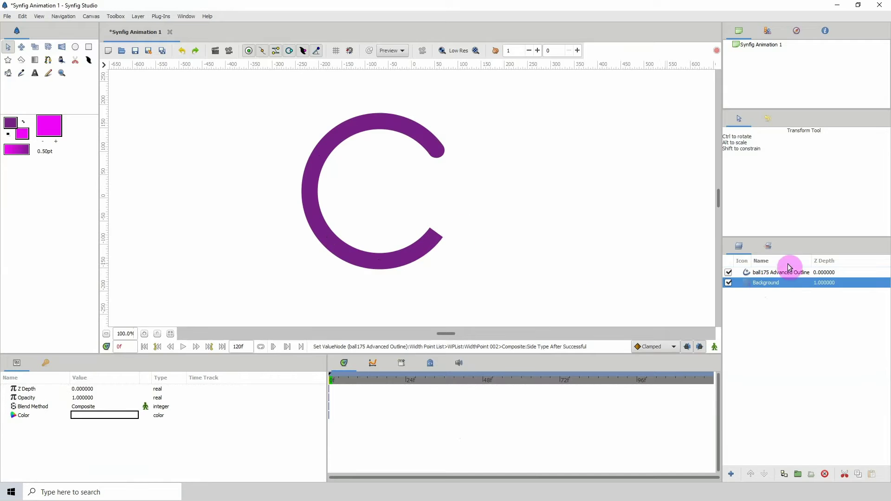
# Step: Slide the ring's lower width point up the curve to widen the gap
pyautogui.click(774, 274)
pyautogui.moveTo(438, 235); pyautogui.dragTo(453, 181)
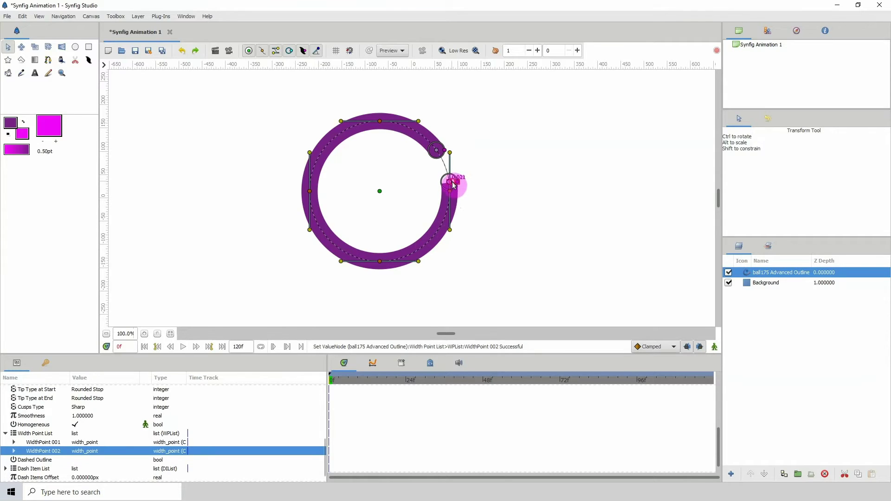
pyautogui.moveTo(454, 183); pyautogui.dragTo(453, 183)
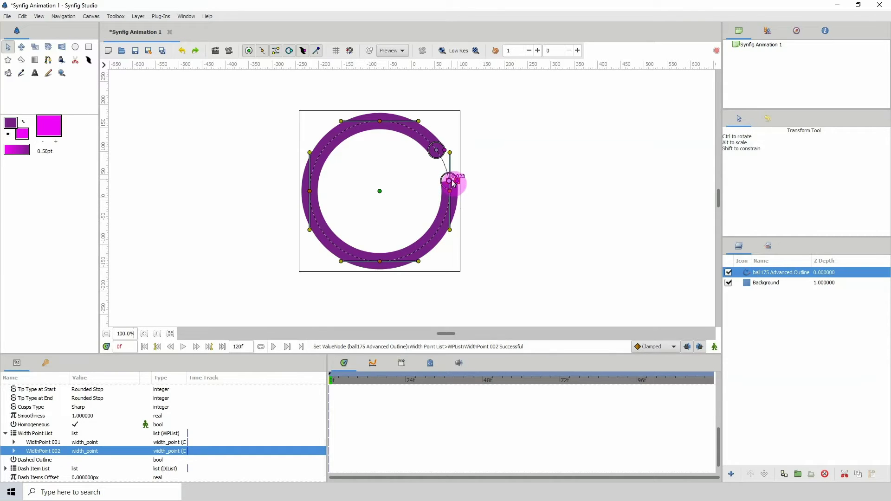
pyautogui.click(773, 284)
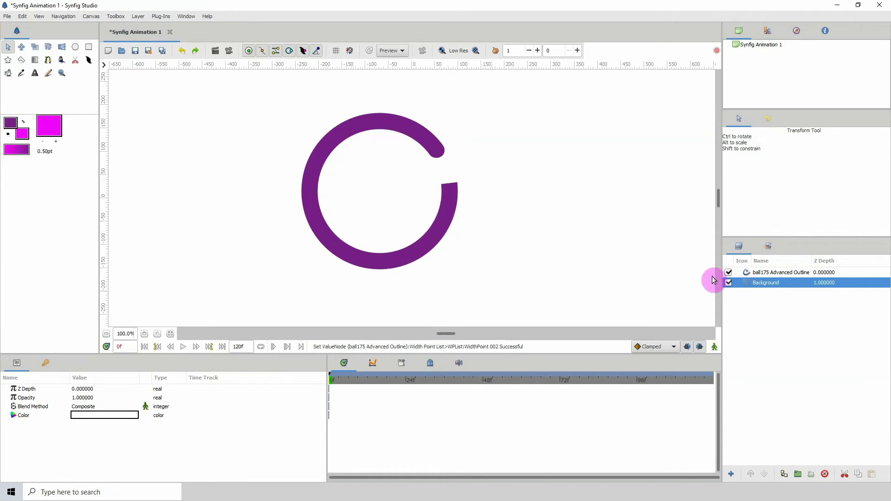
pyautogui.click(790, 274)
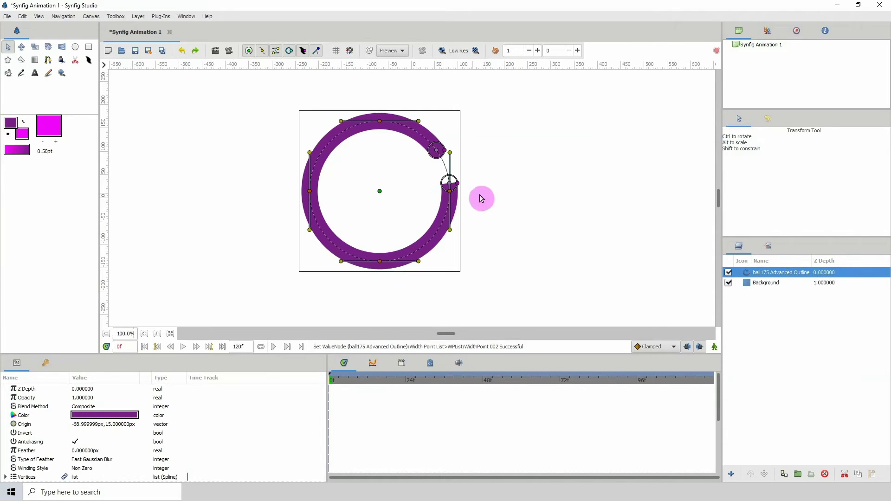
pyautogui.click(452, 190)
pyautogui.click(760, 284)
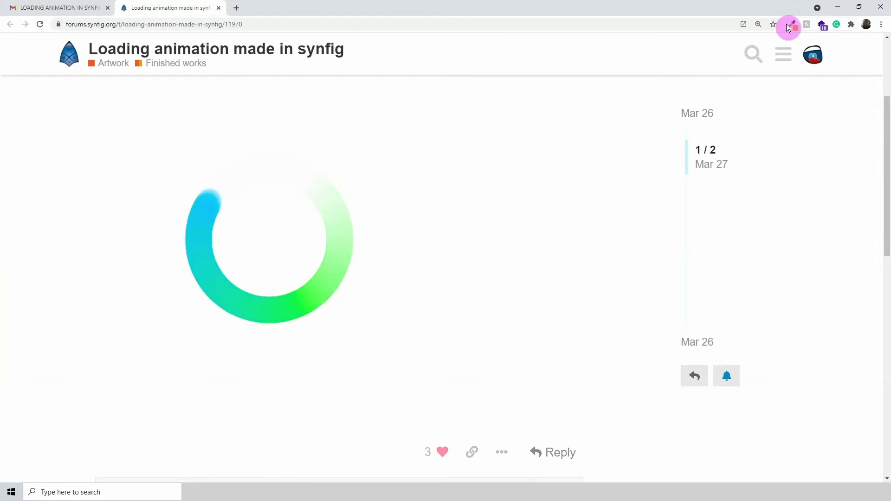
pyautogui.click(838, 7)
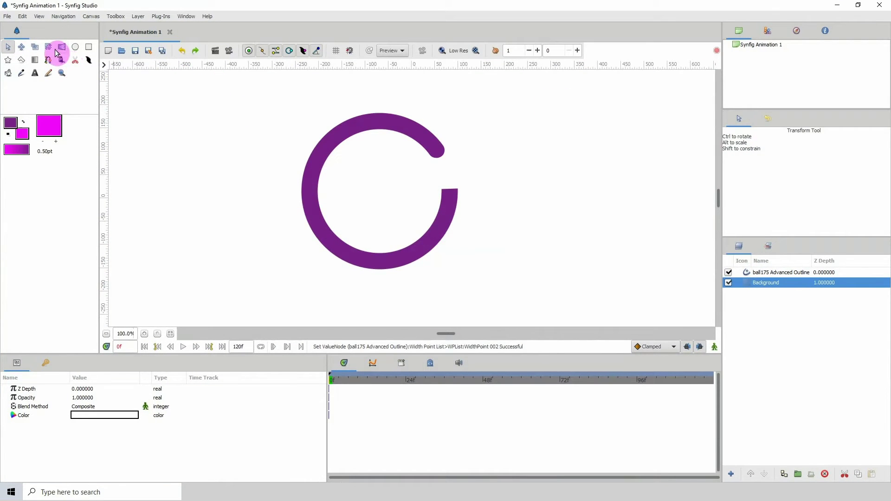
# Step: Draw a diagonal gradient across the canvas, raise it above the ring, and group them
pyautogui.click(35, 62)
pyautogui.moveTo(459, 85); pyautogui.dragTo(341, 302)
pyautogui.click(837, 285)
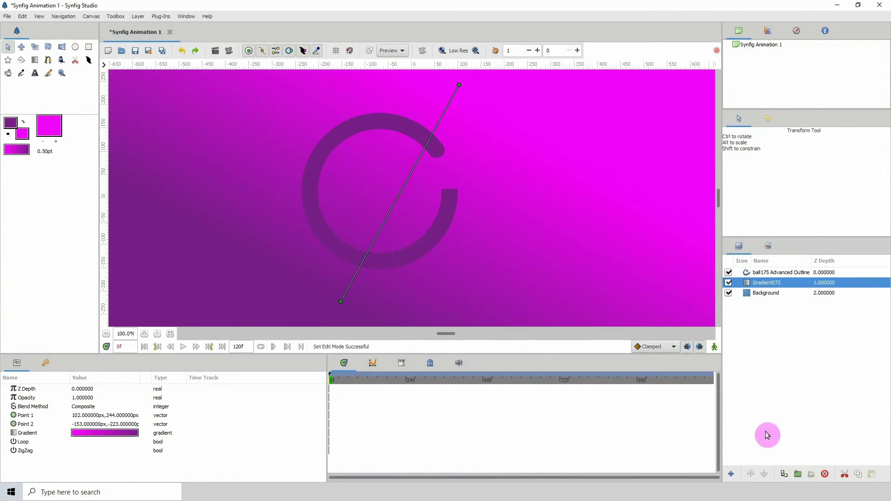
pyautogui.click(750, 474)
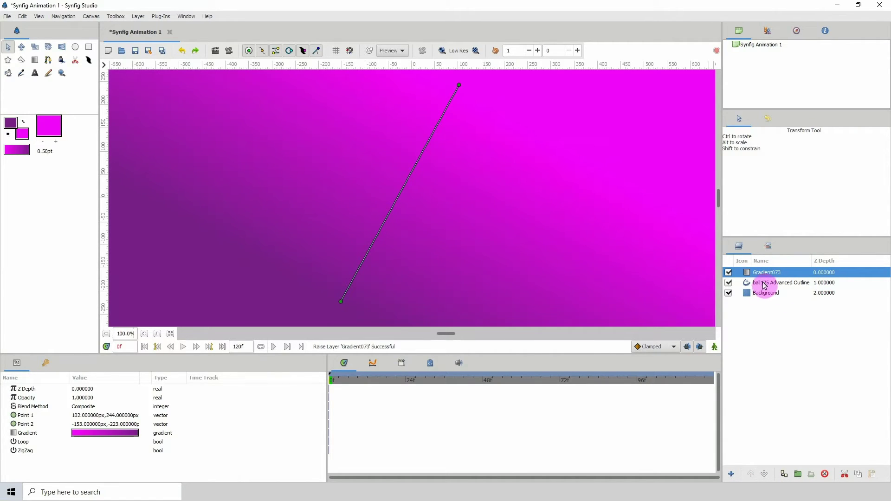
pyautogui.keyDown('ctrl'); pyautogui.click(765, 284); pyautogui.keyUp('ctrl')
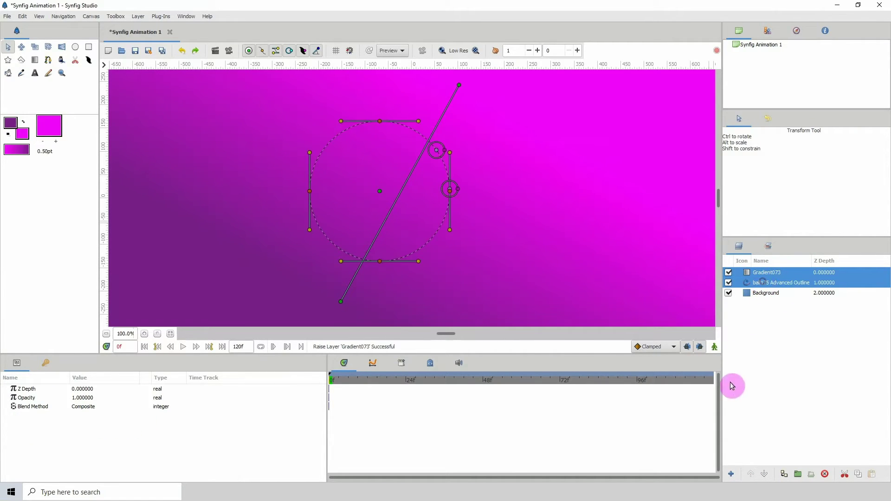
pyautogui.click(796, 474)
# Step: Set Gradient073's Blend Method to Onto so it colours only the ring
pyautogui.click(742, 273)
pyautogui.click(738, 272)
pyautogui.click(766, 283)
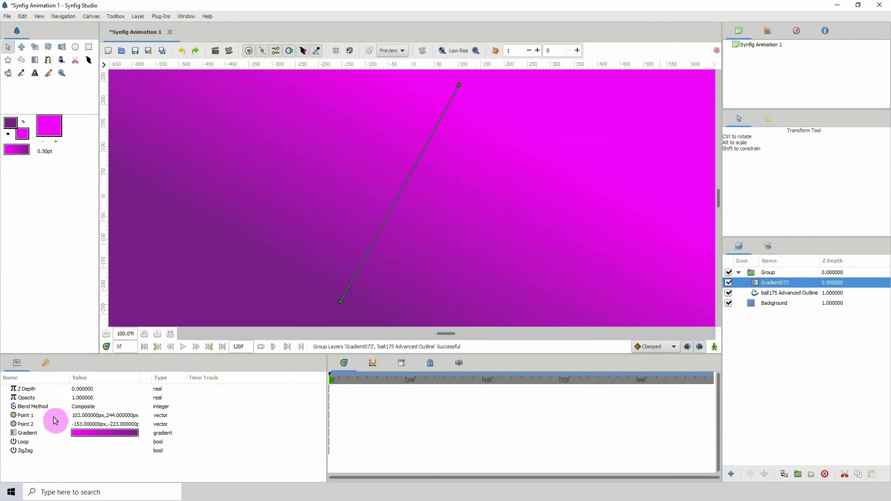
pyautogui.click(77, 409)
pyautogui.click(83, 409)
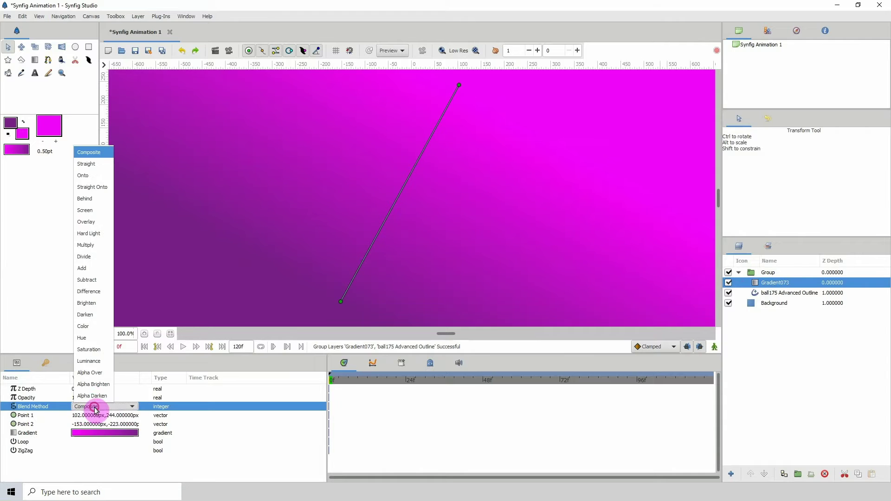
pyautogui.click(93, 181)
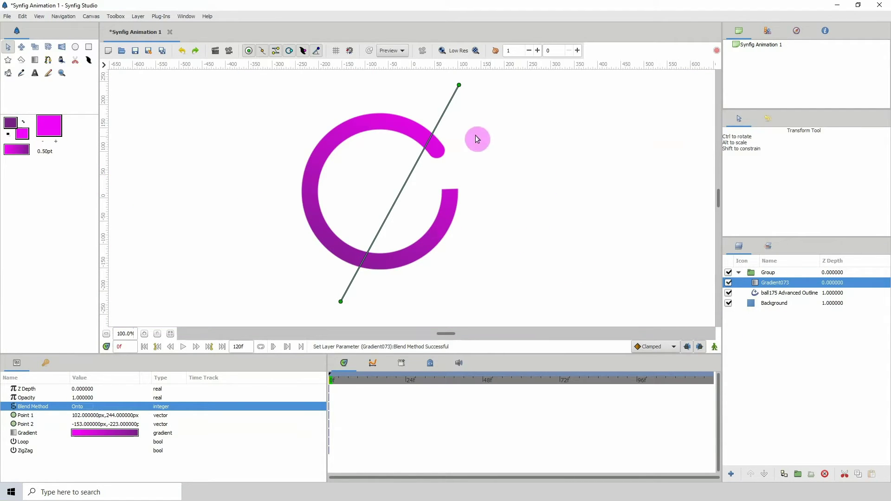
# Step: Position the gradient's Point 1 and Point 2 over the ring, then collapse the group
pyautogui.moveTo(458, 86); pyautogui.dragTo(492, 178)
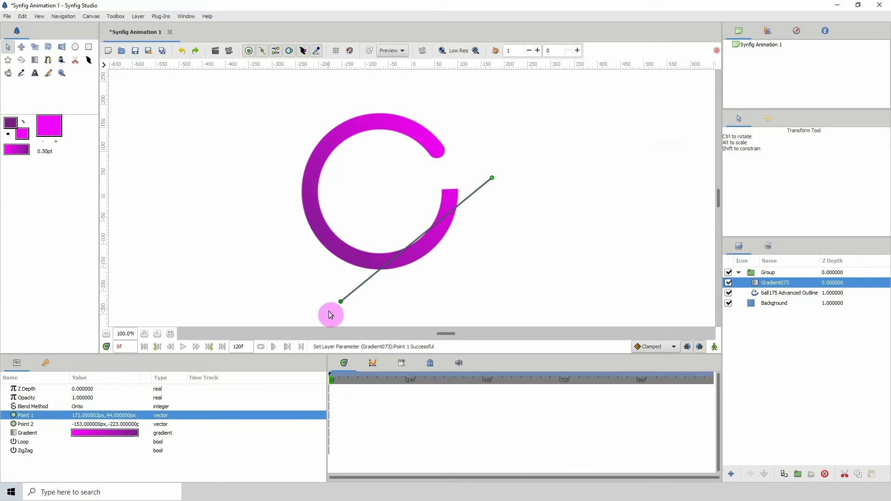
pyautogui.moveTo(340, 306); pyautogui.dragTo(415, 116)
pyautogui.moveTo(491, 178); pyautogui.dragTo(442, 274)
pyautogui.moveTo(415, 117); pyautogui.dragTo(426, 150)
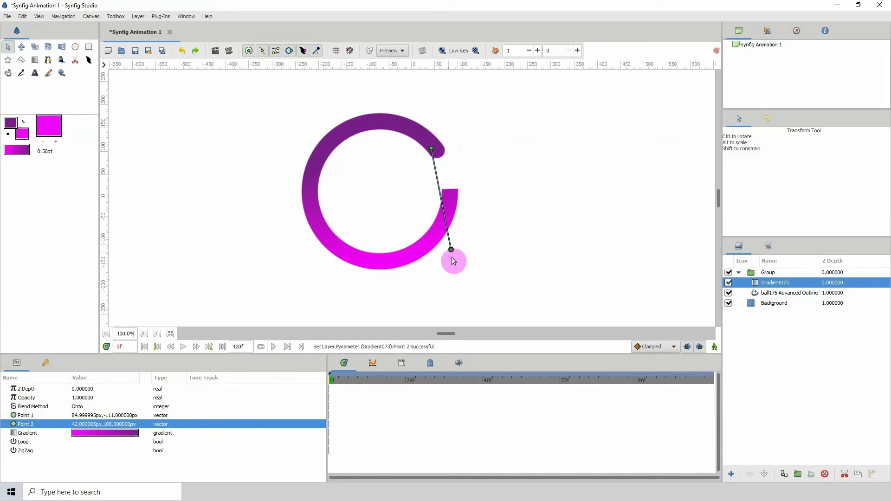
pyautogui.moveTo(453, 253); pyautogui.dragTo(475, 218)
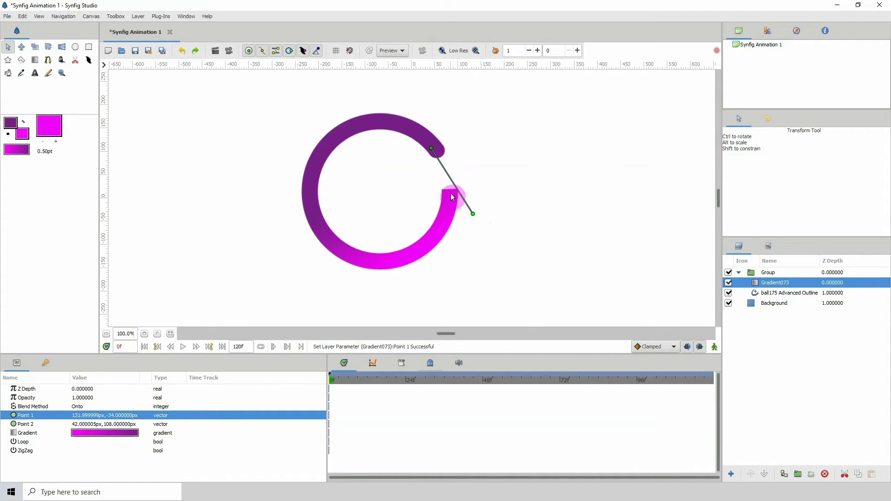
pyautogui.click(736, 272)
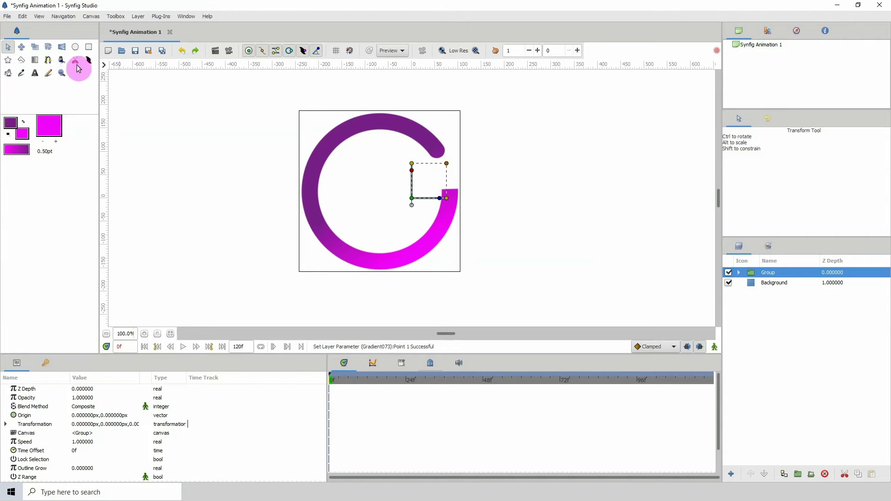
# Step: Draw a Region rectangle right of the ring, then a vertical gradient above it
pyautogui.click(89, 47)
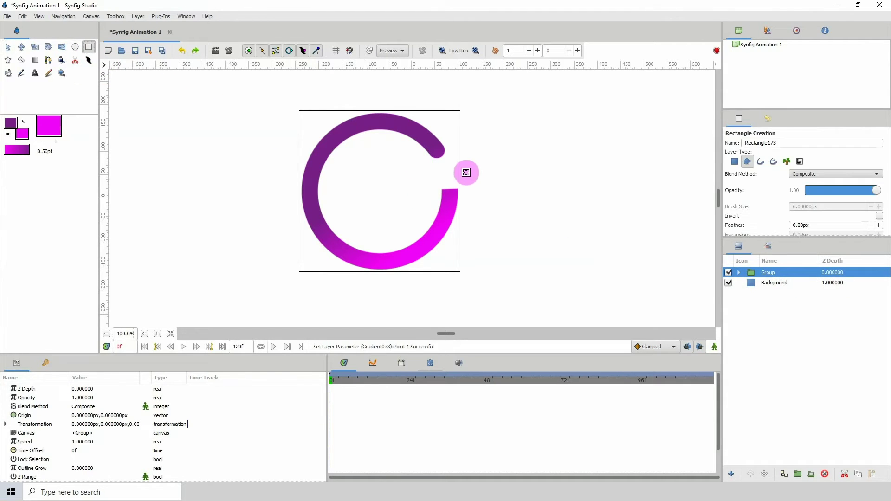
pyautogui.click(748, 162)
pyautogui.moveTo(473, 162); pyautogui.dragTo(509, 210)
pyautogui.hotkey('alt', 'a')
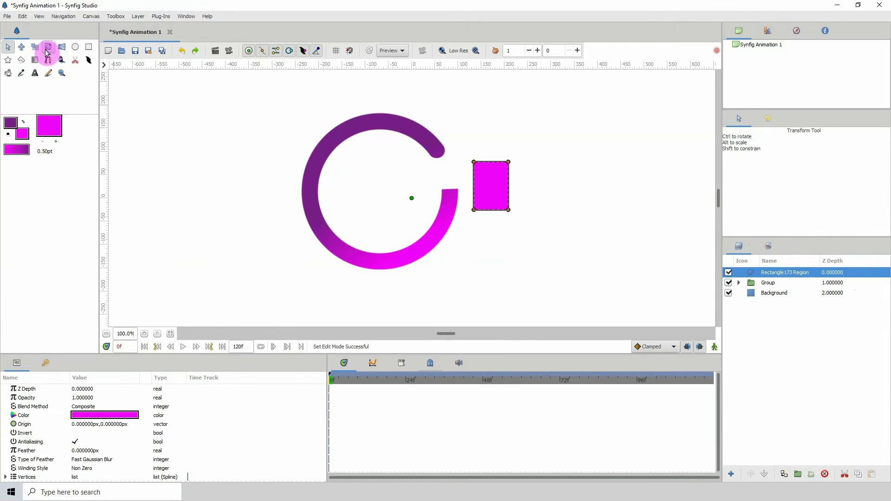
pyautogui.click(34, 60)
pyautogui.moveTo(497, 137); pyautogui.dragTo(507, 241)
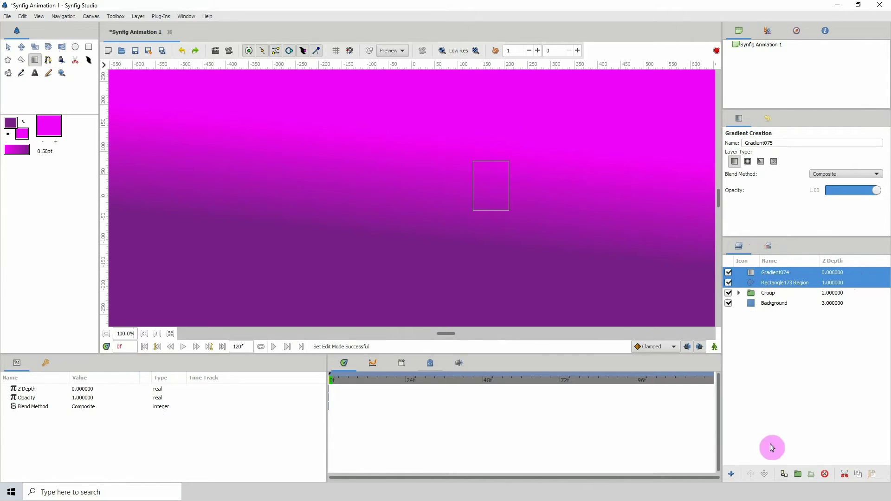
# Step: Group Gradient074 with the rectangle, blend it Onto, lower Point 1, and edit its colours
pyautogui.click(797, 473)
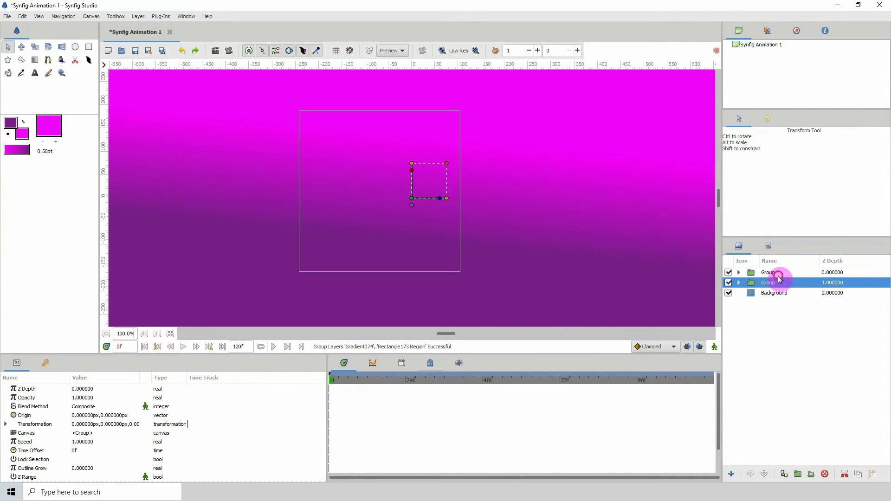
pyautogui.click(739, 272)
pyautogui.click(783, 284)
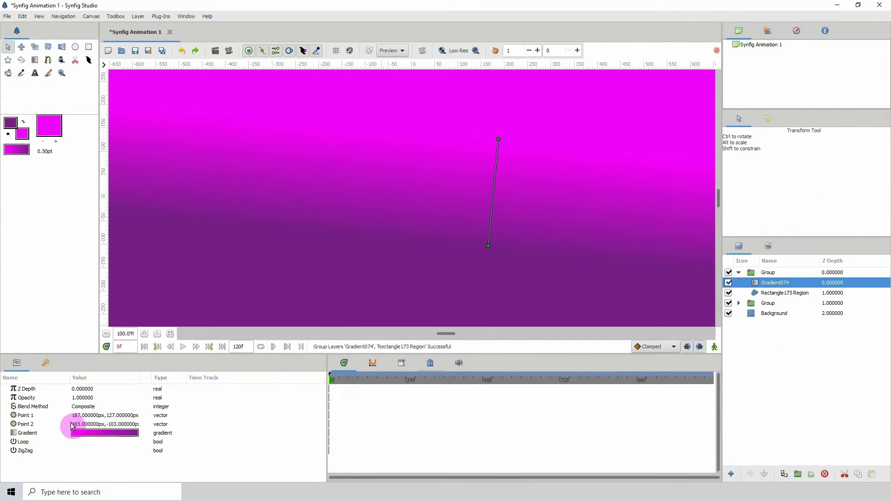
pyautogui.click(81, 407)
pyautogui.click(82, 411)
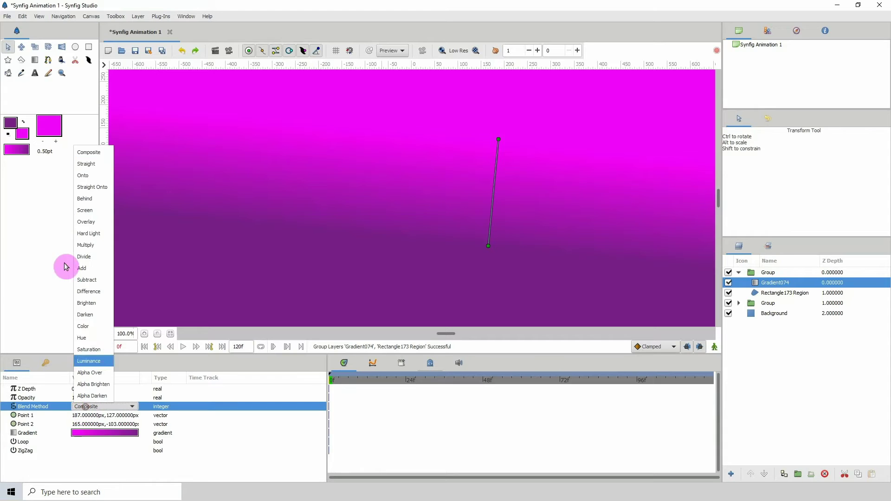
pyautogui.click(89, 176)
pyautogui.moveTo(499, 138); pyautogui.dragTo(496, 157)
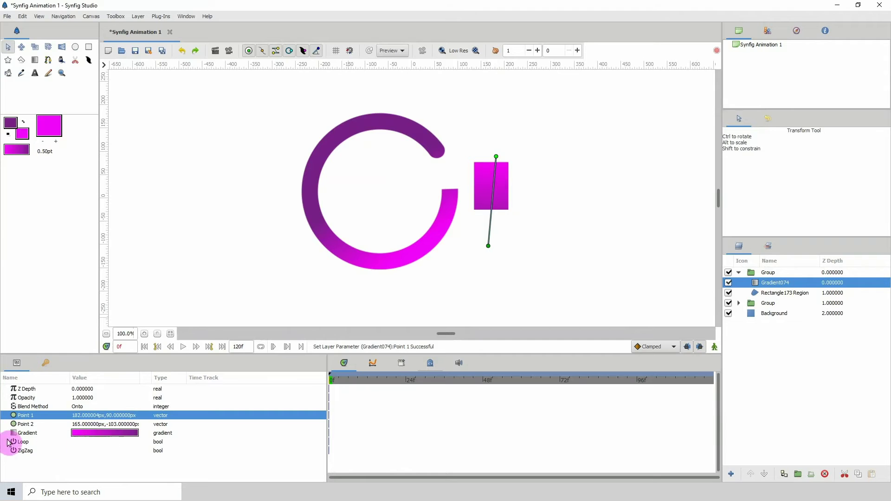
pyautogui.doubleClick(104, 433)
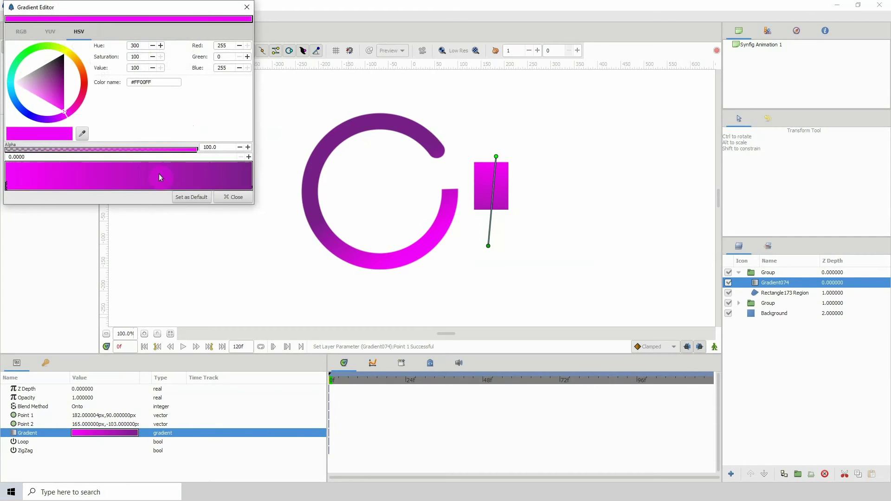
# Step: Make the gradient's right-end colour stop white in the Gradient Editor
pyautogui.click(253, 187)
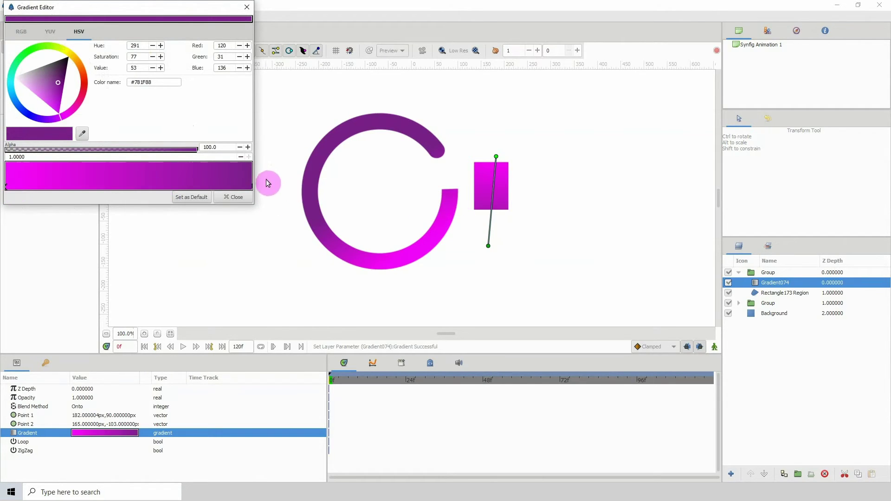
pyautogui.click(38, 84)
pyautogui.click(16, 74)
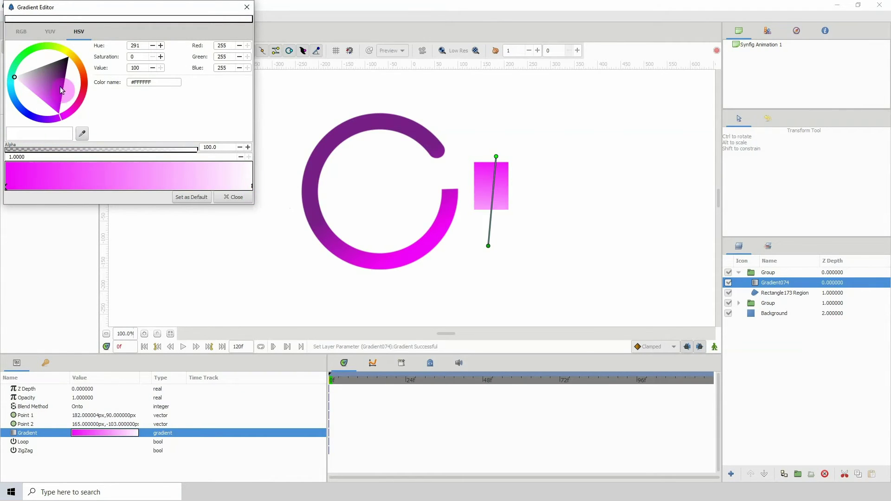
pyautogui.click(10, 77)
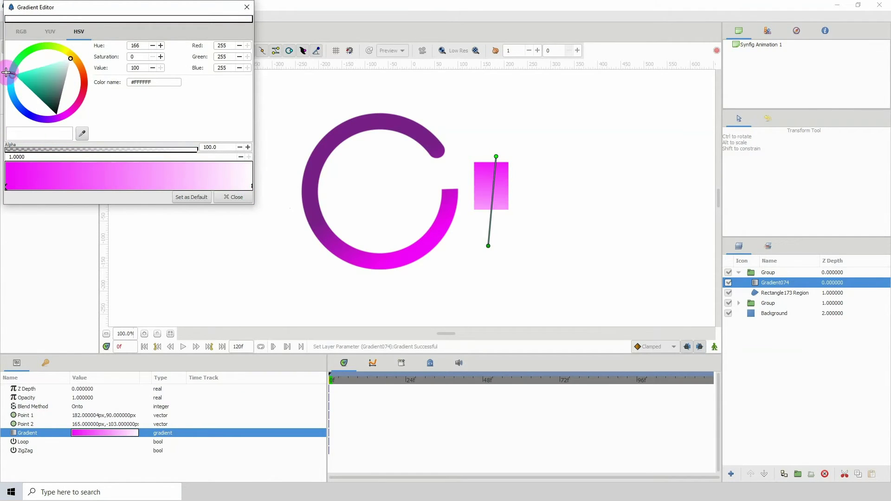
pyautogui.click(68, 53)
pyautogui.click(236, 198)
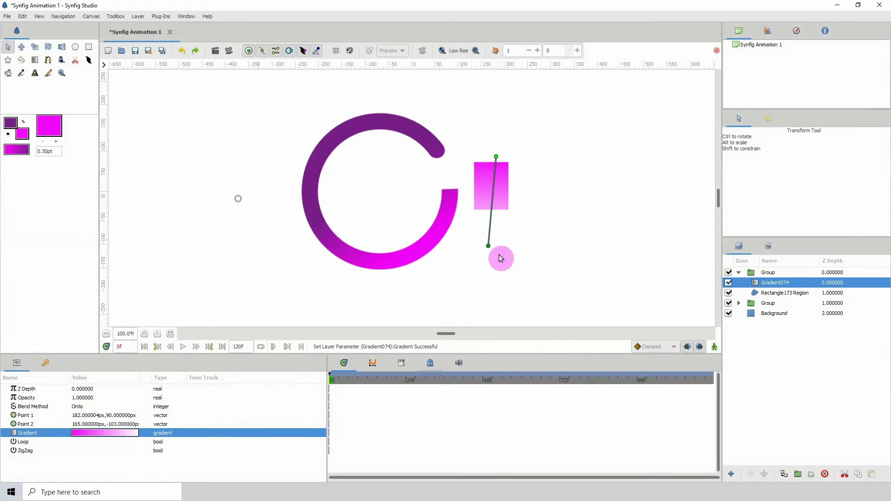
# Step: Move the gradient's Point 1 and Point 2 up inside the rectangle
pyautogui.moveTo(489, 246); pyautogui.dragTo(493, 207)
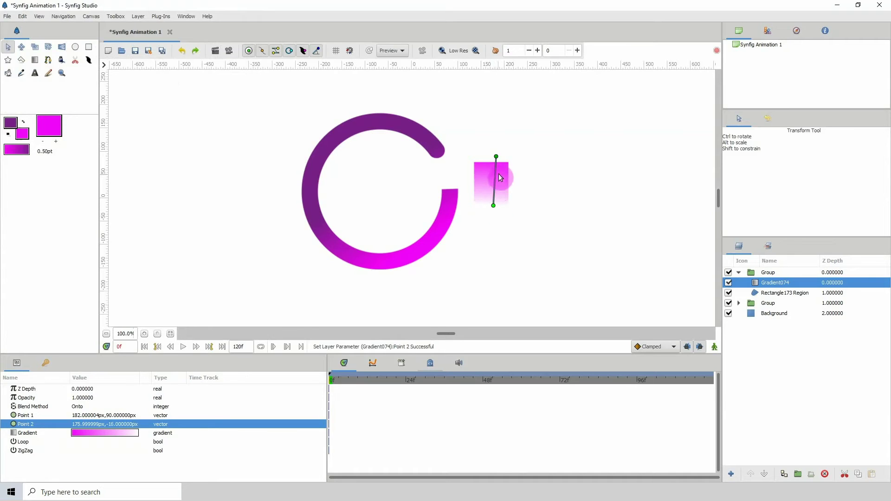
pyautogui.moveTo(495, 154)
pyautogui.mouseDown()
pyautogui.moveTo(493, 141)
pyautogui.moveTo(493, 161)
pyautogui.mouseUp()
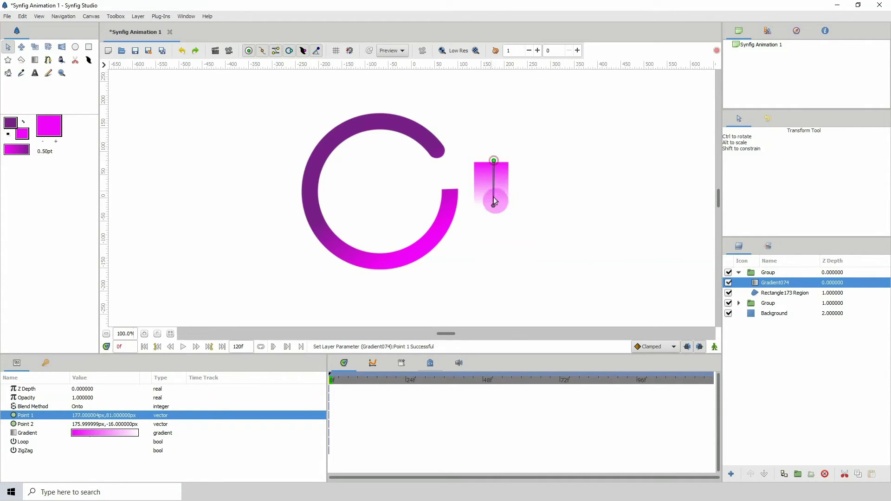
pyautogui.click(493, 204)
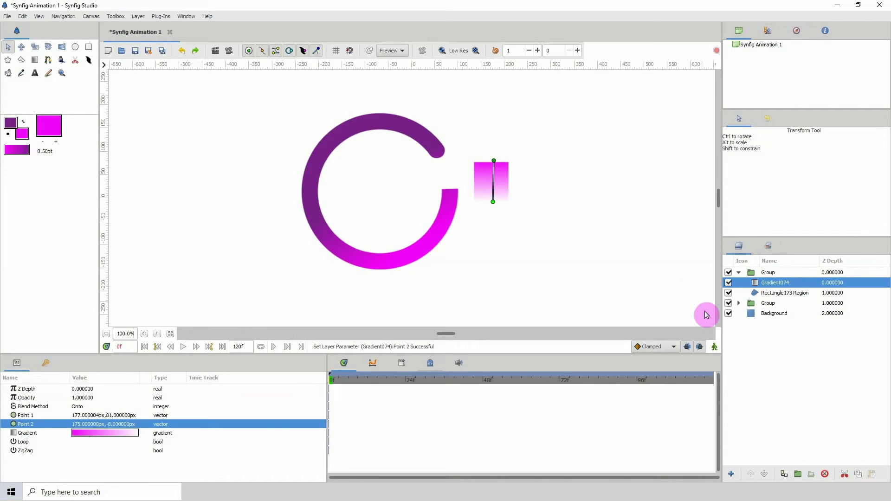
pyautogui.click(739, 273)
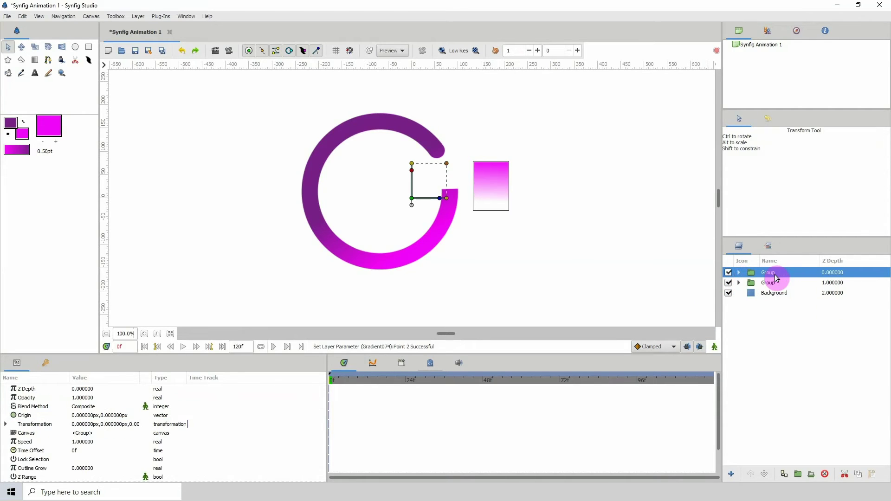
# Step: Place the gradient rectangle group over the ring's lower open end and group it with the ring
pyautogui.moveTo(395, 202); pyautogui.dragTo(448, 180)
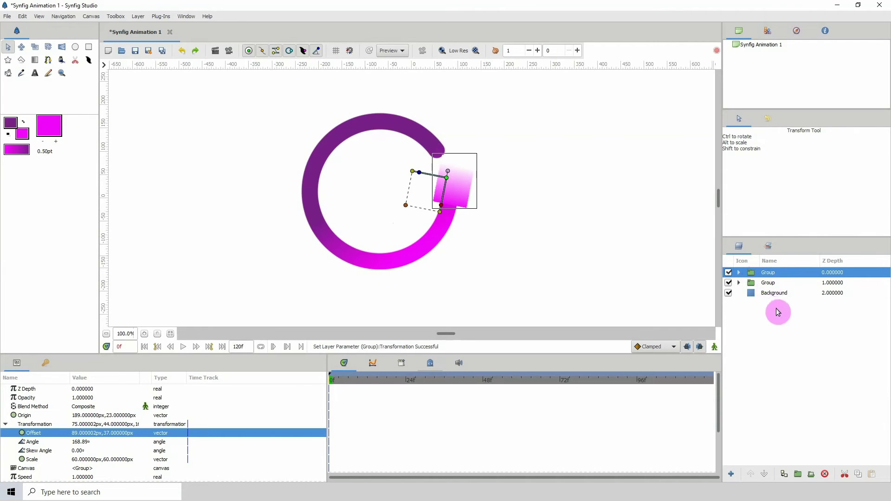
pyautogui.keyDown('ctrl'); pyautogui.click(766, 284); pyautogui.keyUp('ctrl')
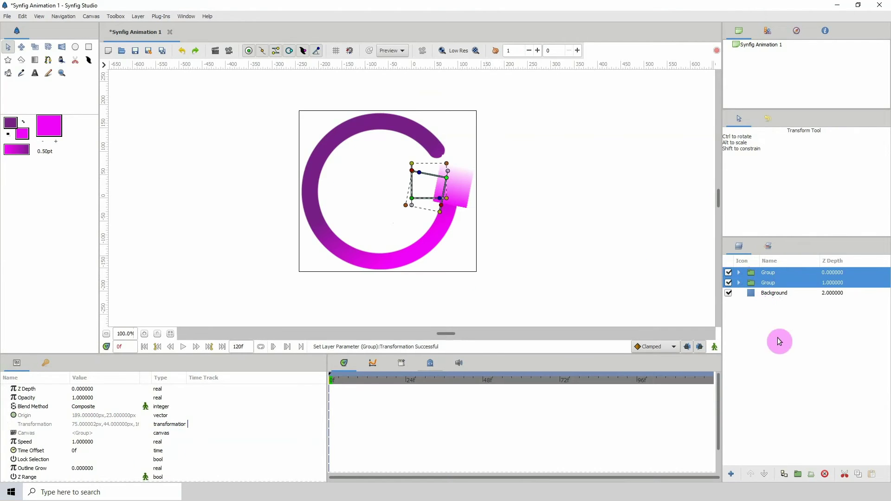
pyautogui.click(798, 474)
# Step: Set the rectangle group's blend method to Onto and slide it down onto the ring's lower tip
pyautogui.click(765, 274)
pyautogui.click(738, 272)
pyautogui.click(764, 283)
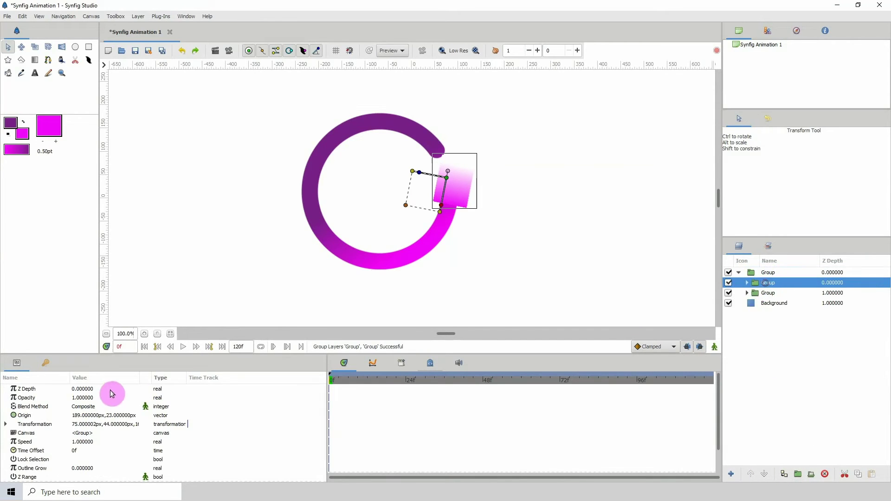
pyautogui.click(89, 408)
pyautogui.click(90, 408)
pyautogui.click(90, 408)
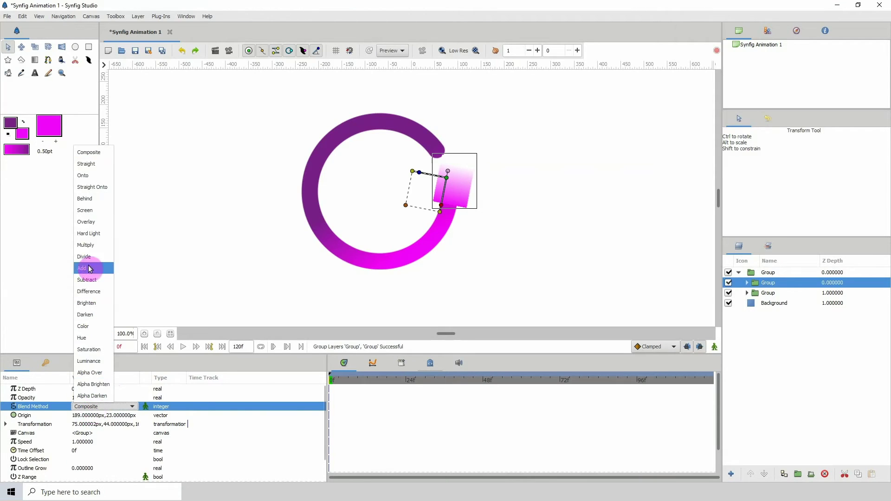
pyautogui.click(86, 176)
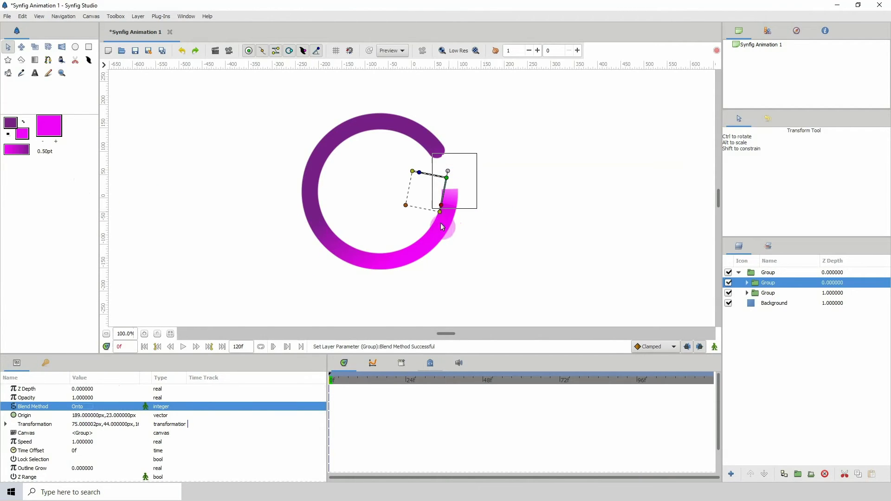
pyautogui.click(144, 333)
pyautogui.click(145, 333)
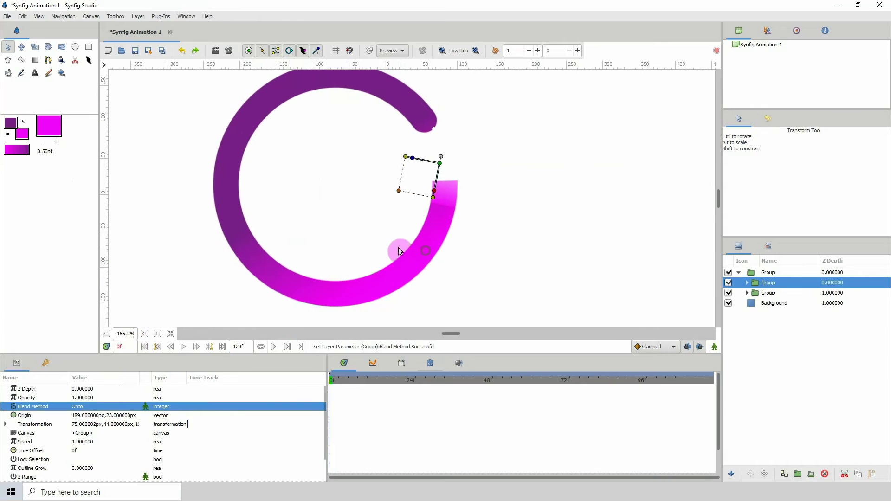
pyautogui.moveTo(442, 164); pyautogui.dragTo(425, 212)
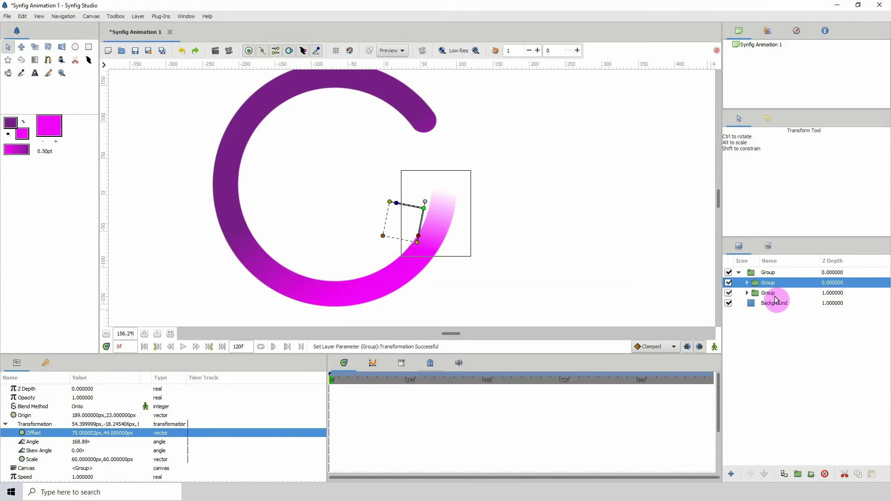
# Step: Move Gradient074's start point slightly lower on the ring's tip
pyautogui.click(747, 283)
pyautogui.click(772, 293)
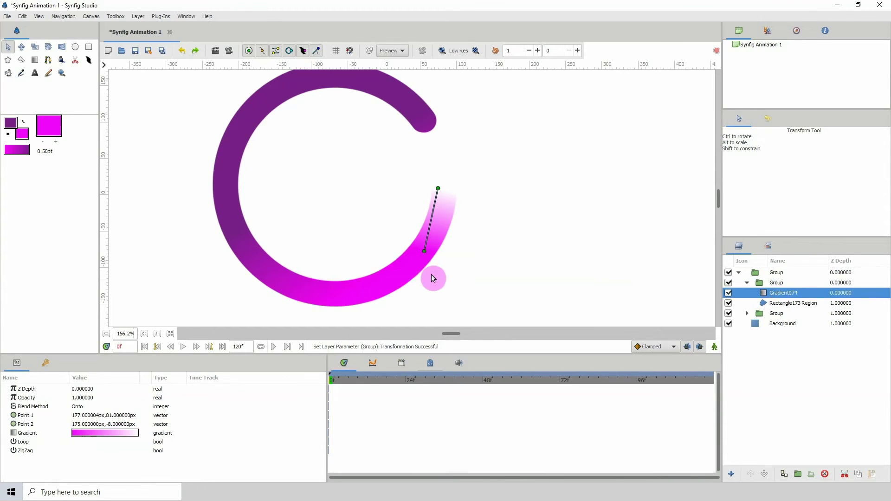
pyautogui.moveTo(424, 253); pyautogui.dragTo(420, 256)
pyautogui.click(84, 416)
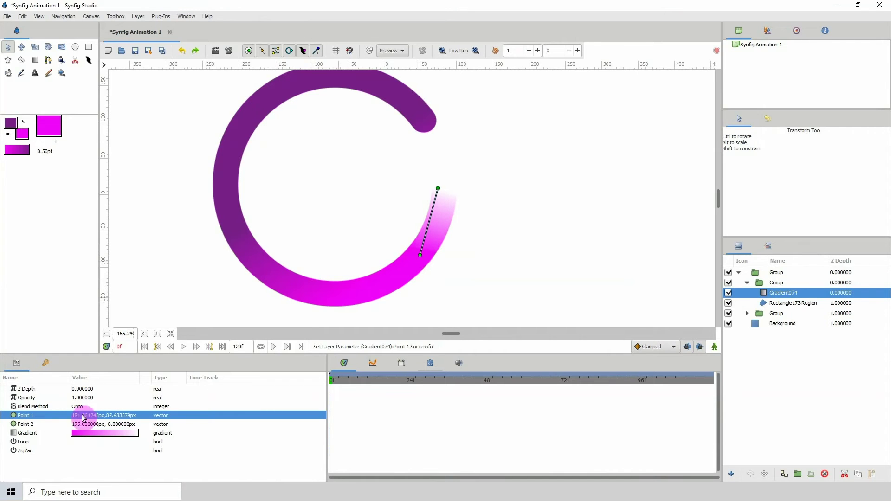
# Step: Move Gradient074's white colour stop inward to 0.9047 for a fuller fade
pyautogui.doubleClick(95, 433)
pyautogui.moveTo(251, 192); pyautogui.dragTo(230, 192)
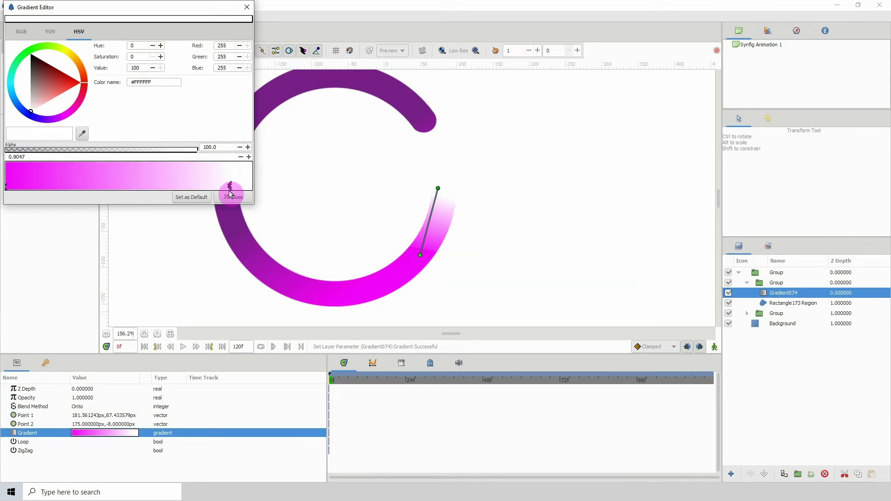
pyautogui.click(5, 187)
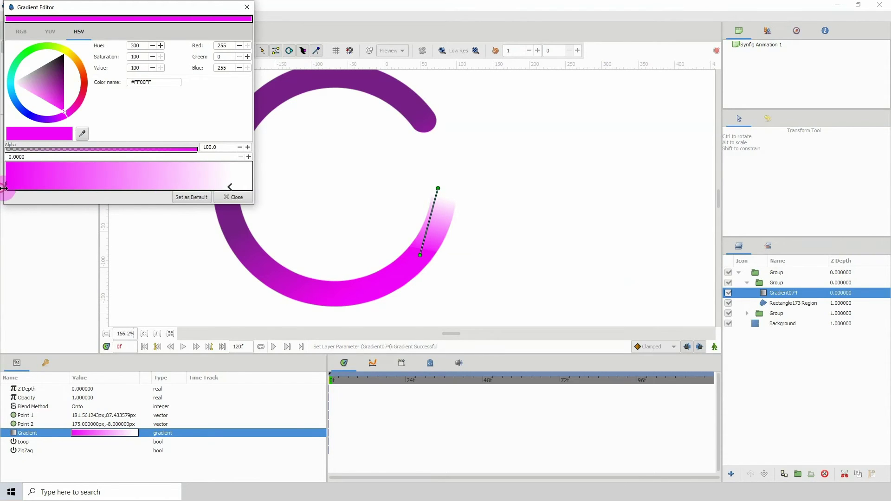
pyautogui.click(233, 197)
pyautogui.click(781, 316)
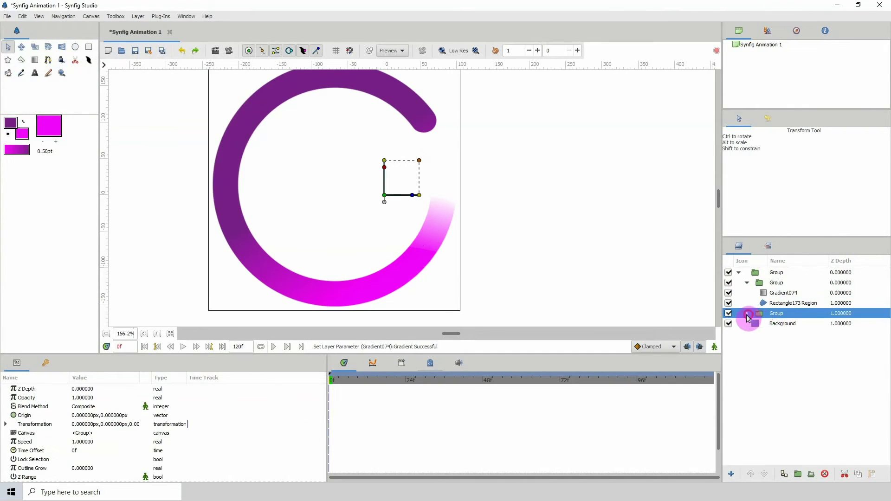
pyautogui.click(747, 313)
# Step: Nudge Gradient073's start point toward the ring to about 109px, -18px
pyautogui.click(773, 324)
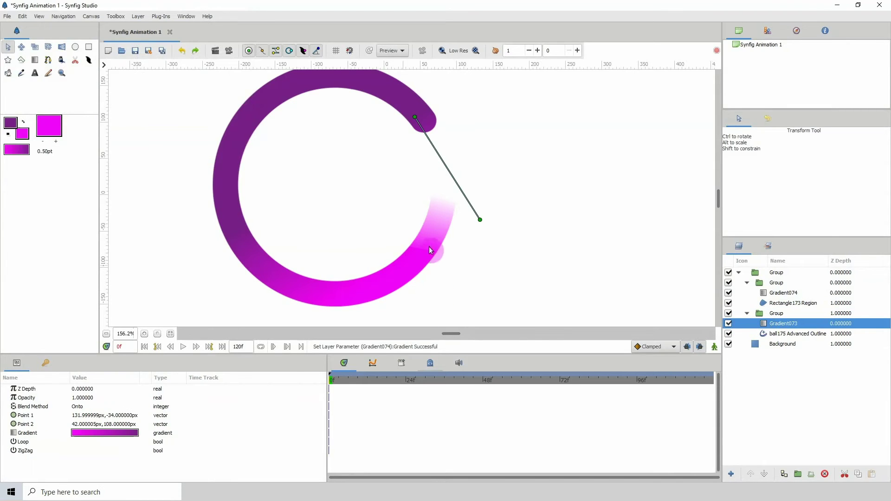
pyautogui.click(480, 220)
pyautogui.moveTo(480, 219); pyautogui.dragTo(479, 219)
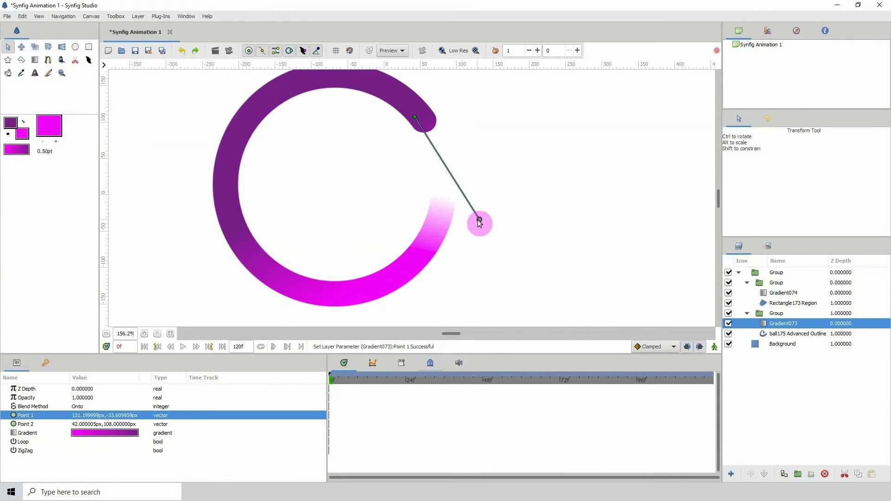
pyautogui.moveTo(470, 213); pyautogui.dragTo(467, 212)
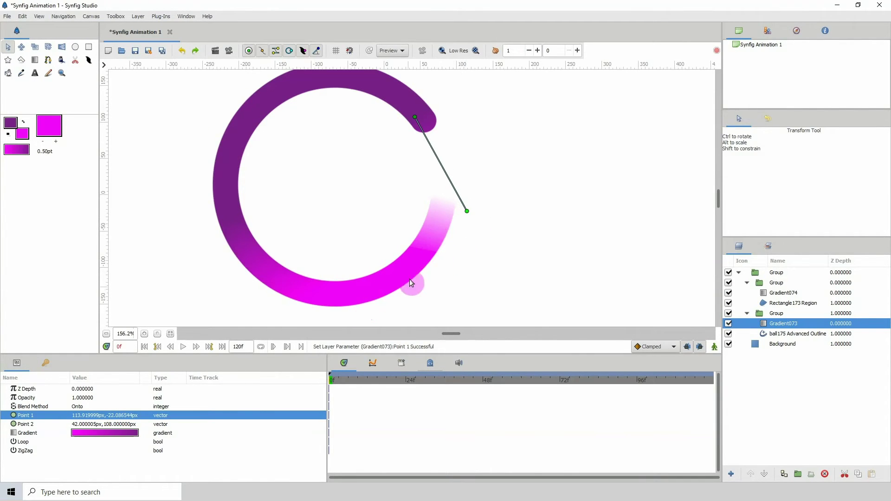
pyautogui.moveTo(466, 213); pyautogui.dragTo(462, 210)
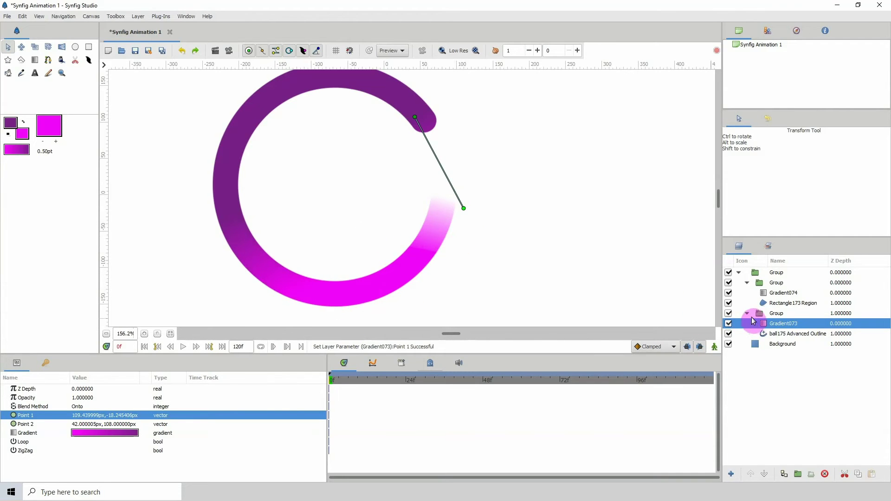
pyautogui.click(747, 313)
pyautogui.click(746, 282)
# Step: Zoom back to 100% and check the spinner group by toggling its visibility off and on
pyautogui.click(738, 272)
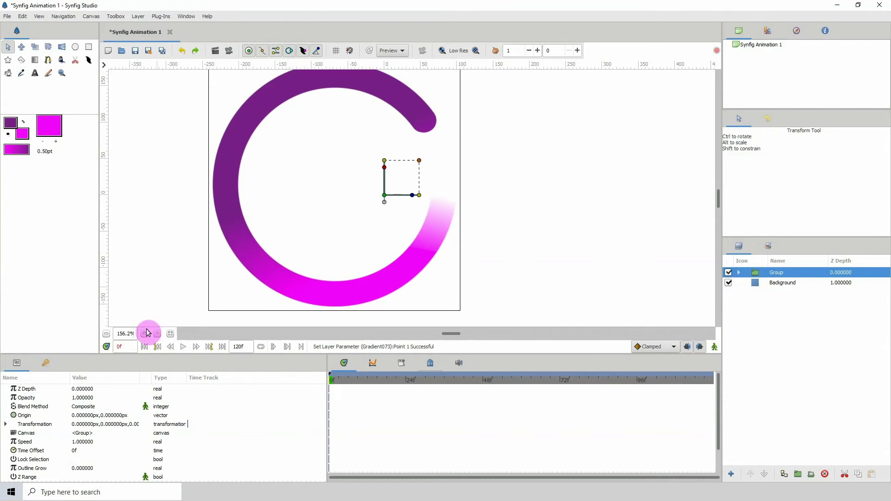
pyautogui.click(106, 334)
pyautogui.click(106, 334)
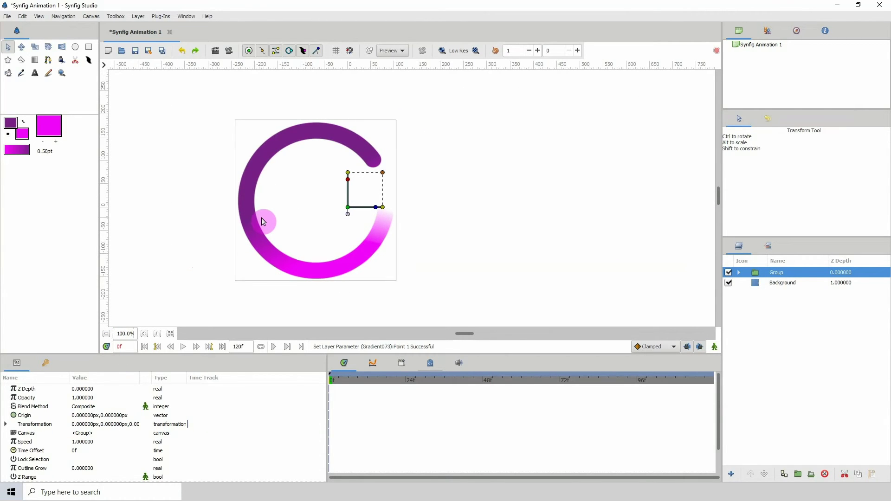
pyautogui.moveTo(348, 199); pyautogui.dragTo(406, 194)
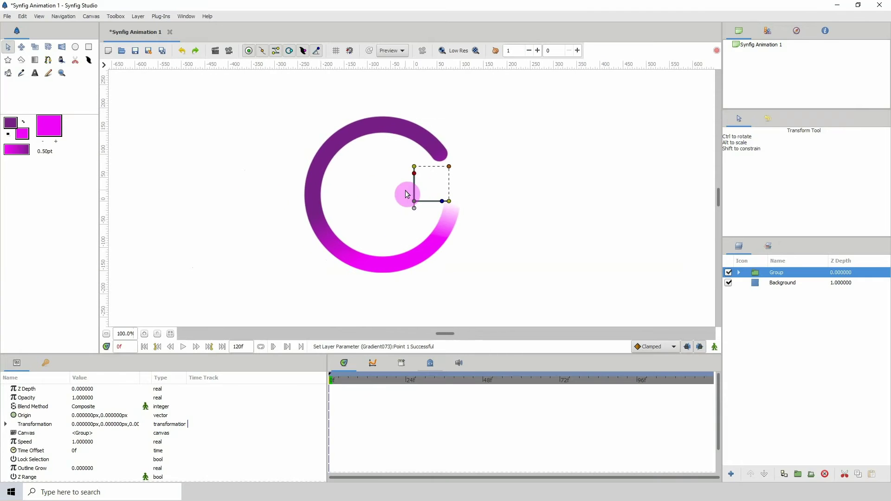
pyautogui.click(739, 272)
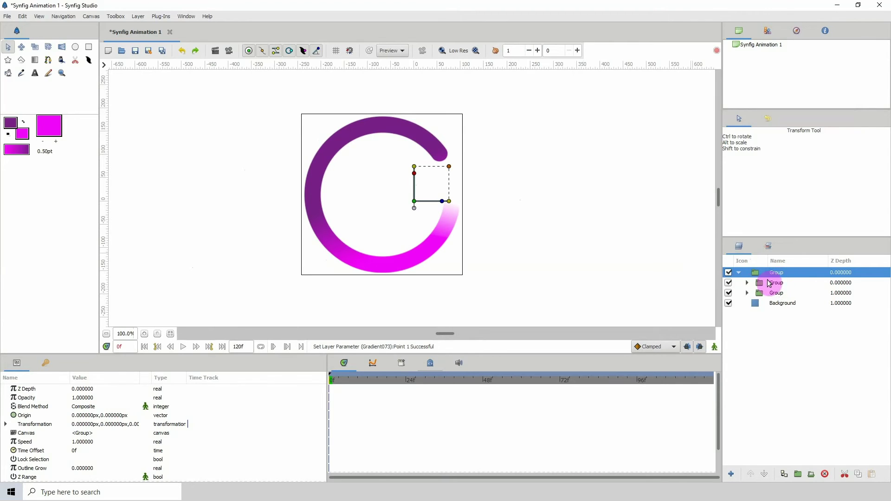
pyautogui.click(739, 272)
pyautogui.click(729, 273)
pyautogui.click(729, 273)
pyautogui.click(729, 273)
pyautogui.click(729, 273)
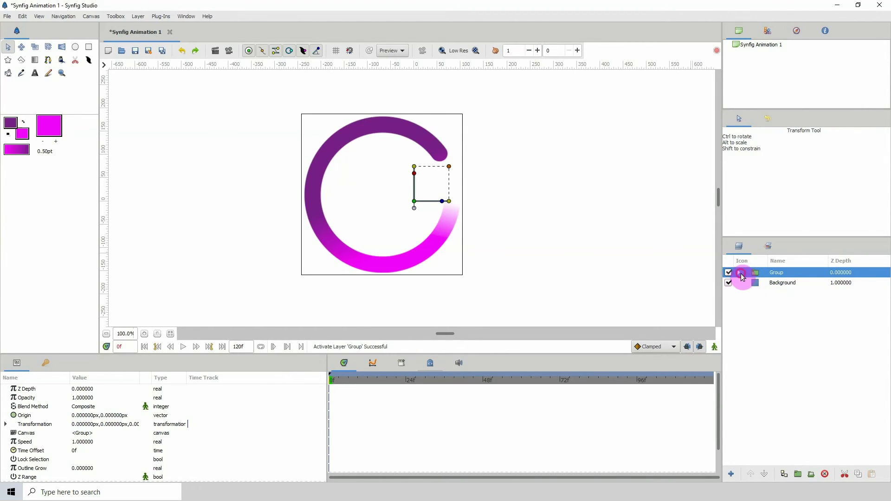
# Step: Expand the ring's group to reveal Gradient073 and ball175 Advanced Outline, selecting the outline
pyautogui.click(740, 273)
pyautogui.click(414, 202)
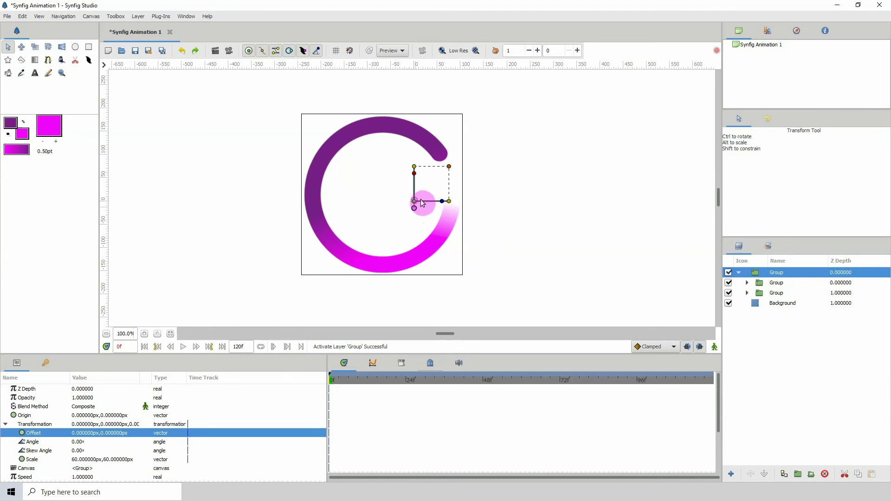
pyautogui.click(748, 295)
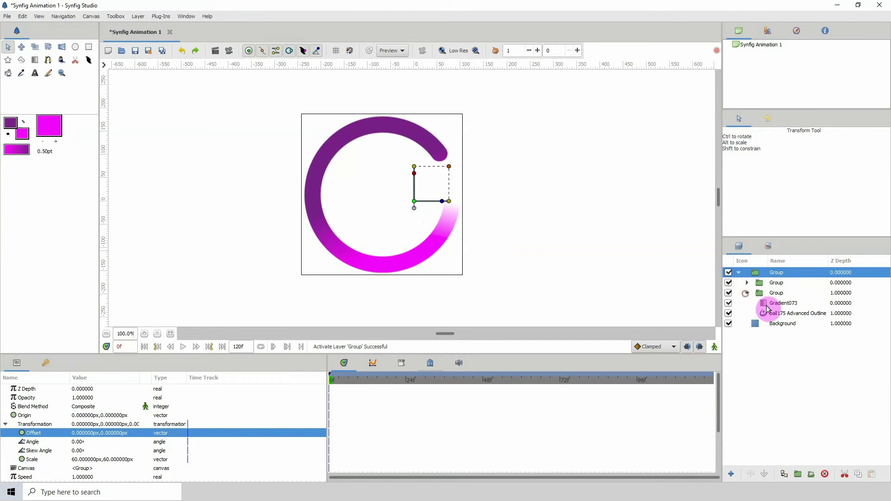
pyautogui.click(771, 313)
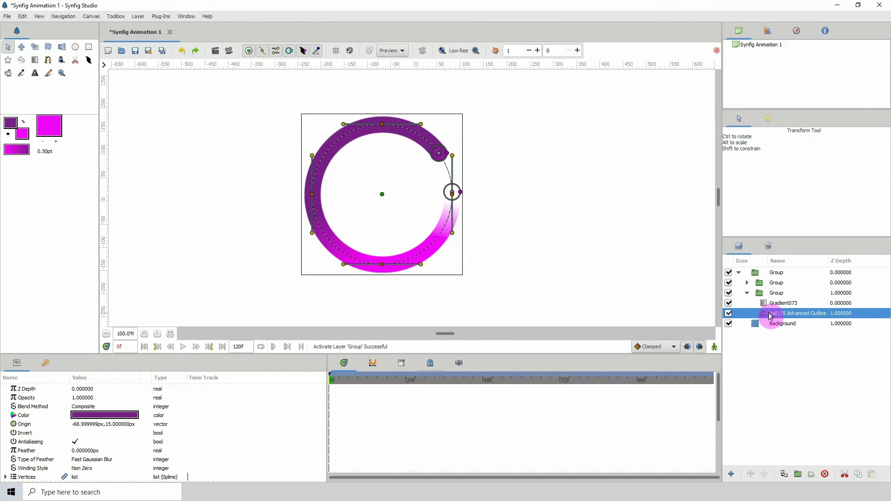
# Step: Set the shared origin of the top group and ball175 to 50px, 50px
pyautogui.keyDown('ctrl'); pyautogui.click(736, 272); pyautogui.keyUp('ctrl')
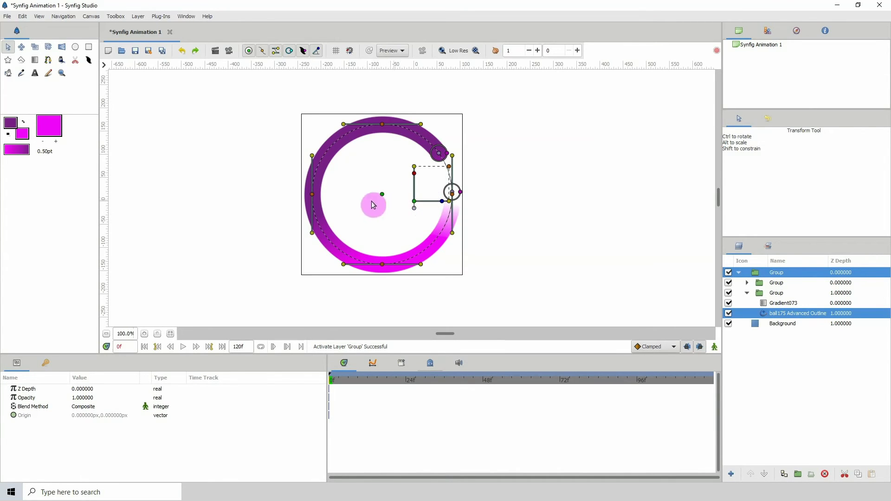
pyautogui.doubleClick(80, 416)
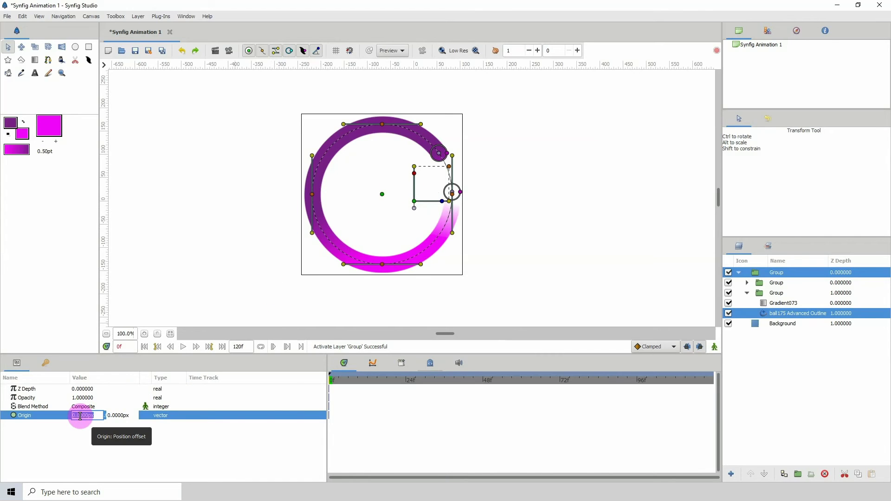
pyautogui.write('0')
pyautogui.press('Tab')
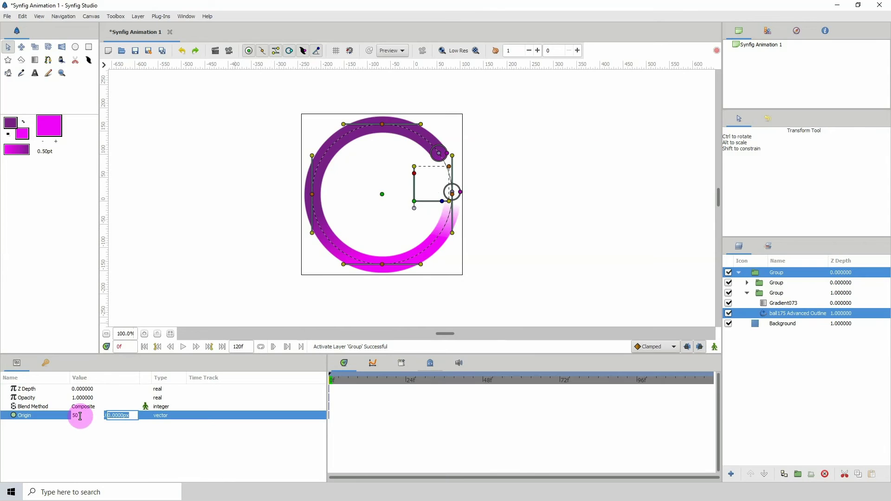
pyautogui.press('Return')
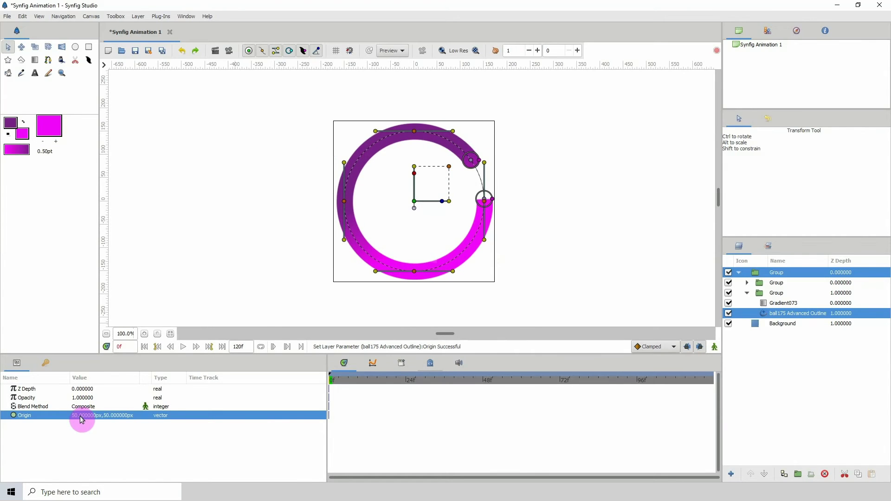
# Step: Move the white fade group up-right to about 180.76px, 24.52px onto the ring's end
pyautogui.click(747, 283)
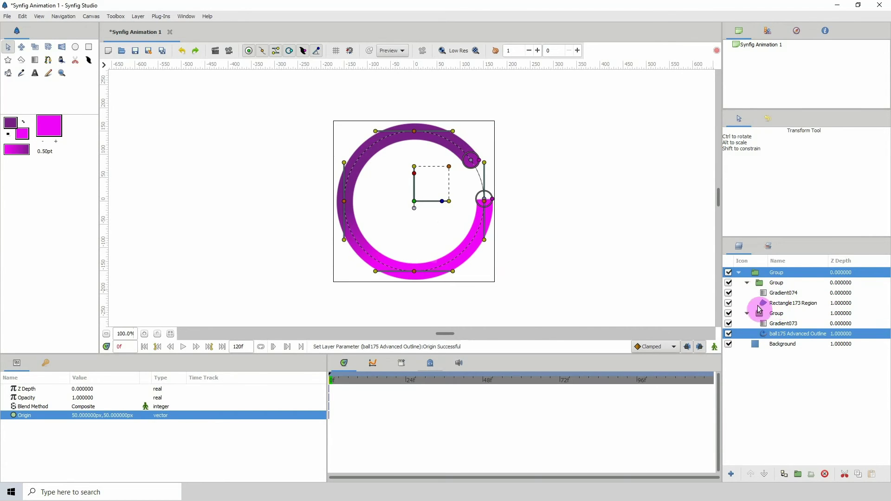
pyautogui.click(770, 282)
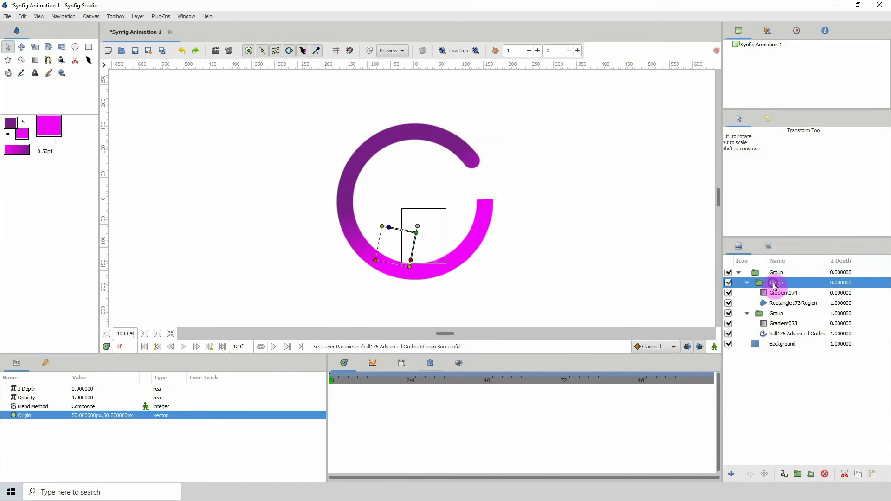
pyautogui.moveTo(415, 235); pyautogui.dragTo(475, 215)
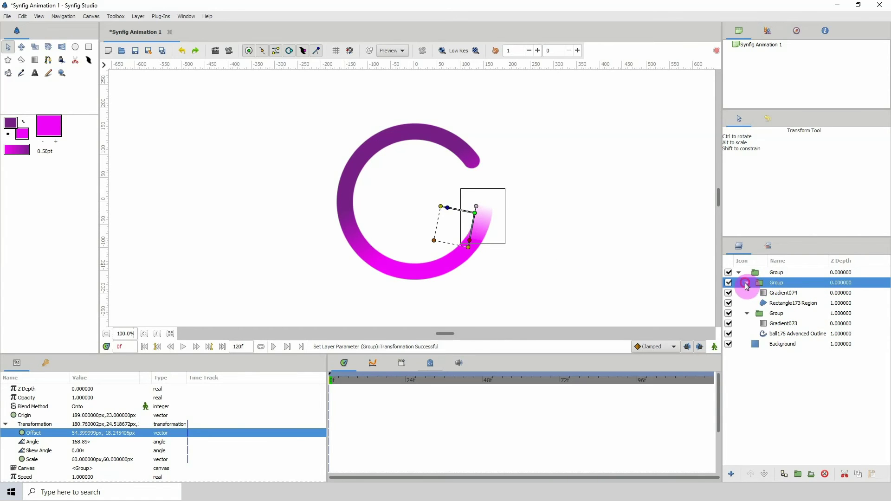
# Step: Collapse the layers to Group and Background and show the Keyframes list with its 0f keyframe
pyautogui.click(746, 284)
pyautogui.click(771, 324)
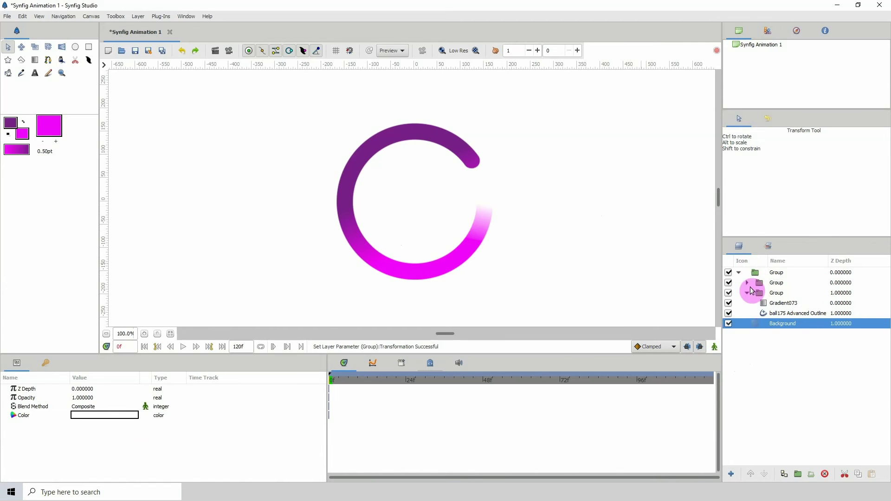
pyautogui.click(777, 273)
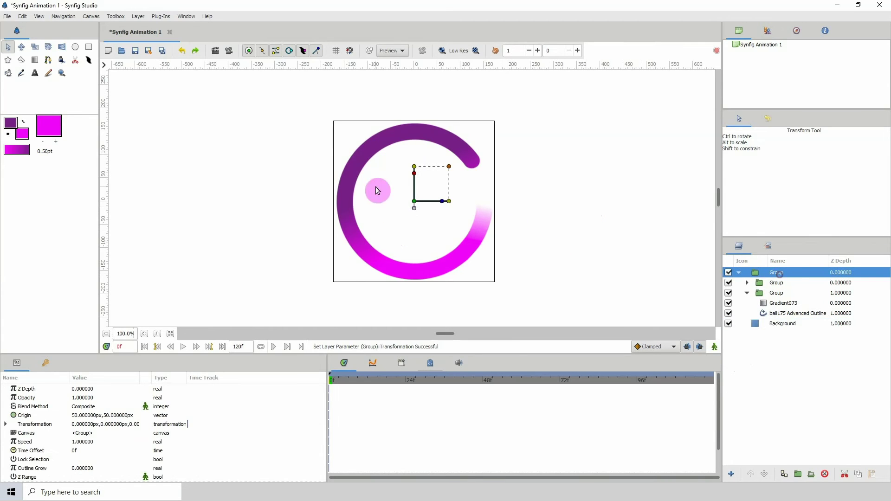
pyautogui.click(790, 314)
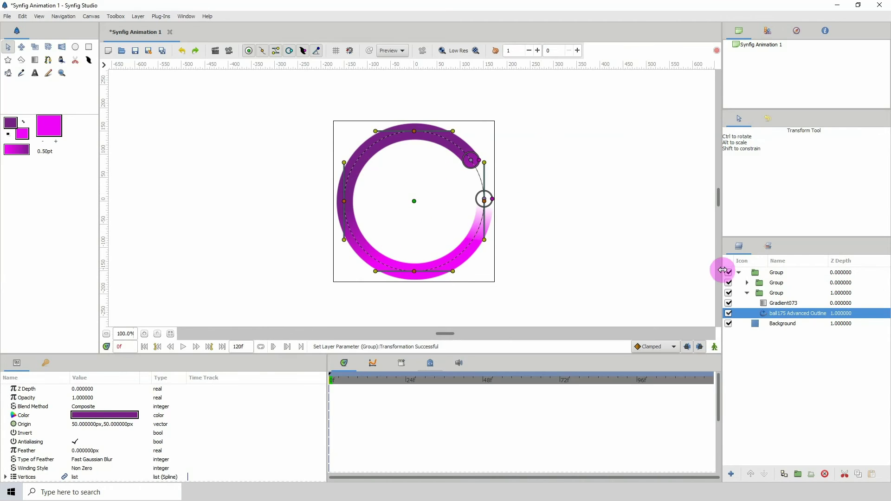
pyautogui.click(738, 272)
pyautogui.click(776, 272)
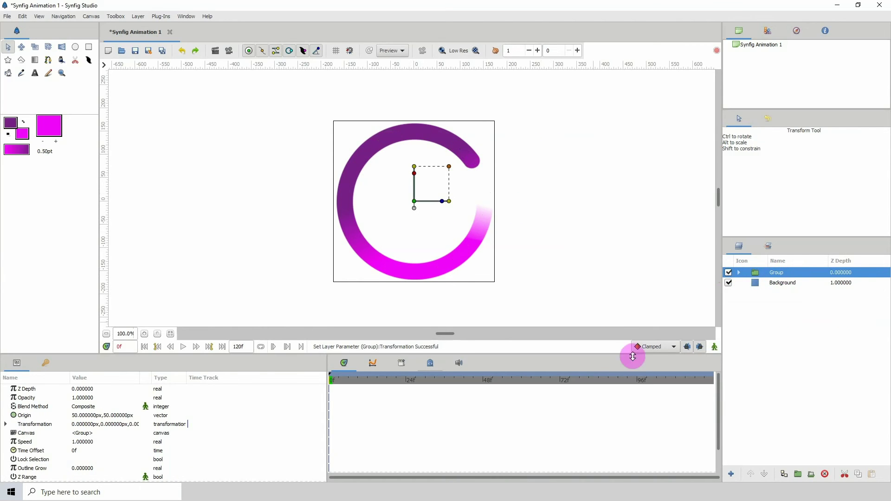
pyautogui.click(43, 362)
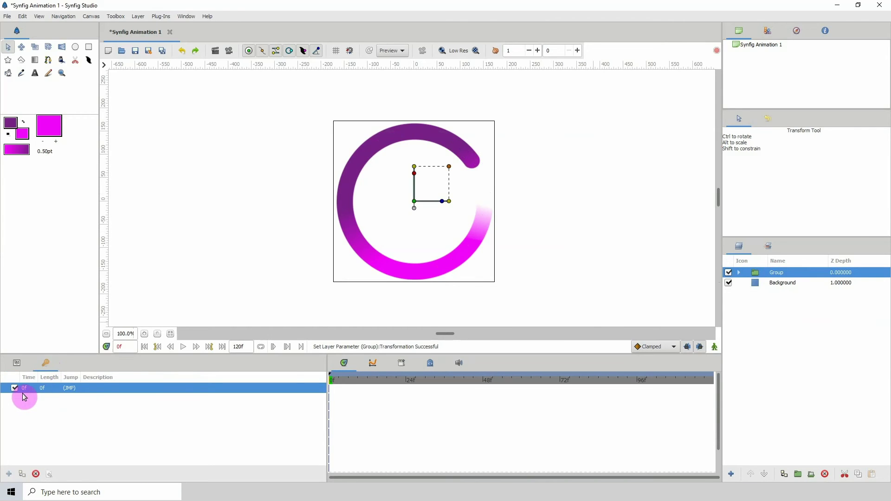
# Step: Remove the 0f keyframe, enable animation mode and key the group's Angle at 0° on frame 0
pyautogui.click(35, 474)
pyautogui.click(19, 364)
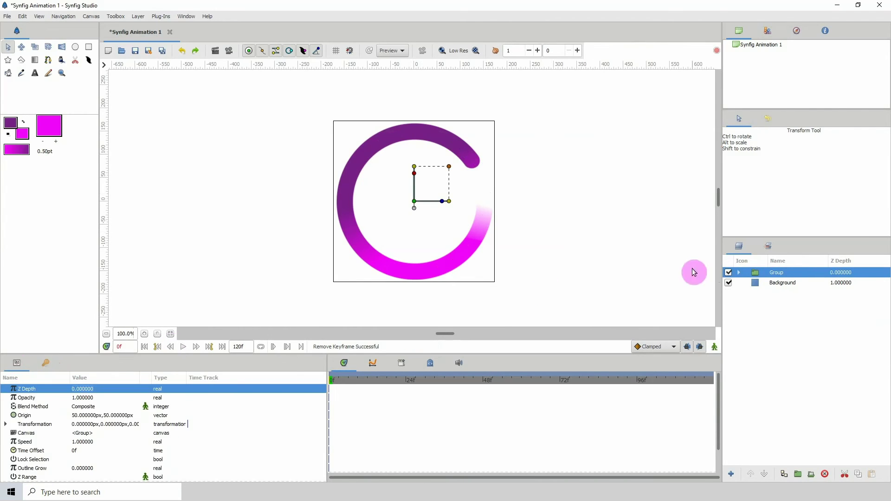
pyautogui.click(714, 347)
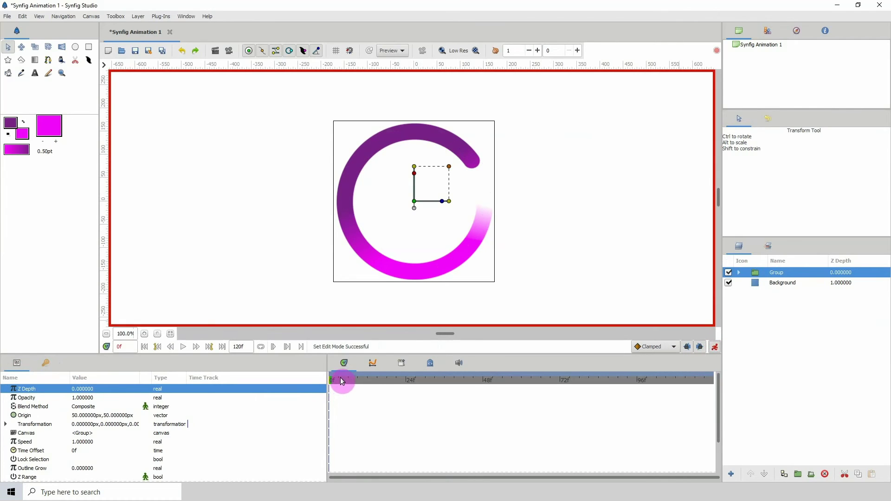
pyautogui.click(441, 201)
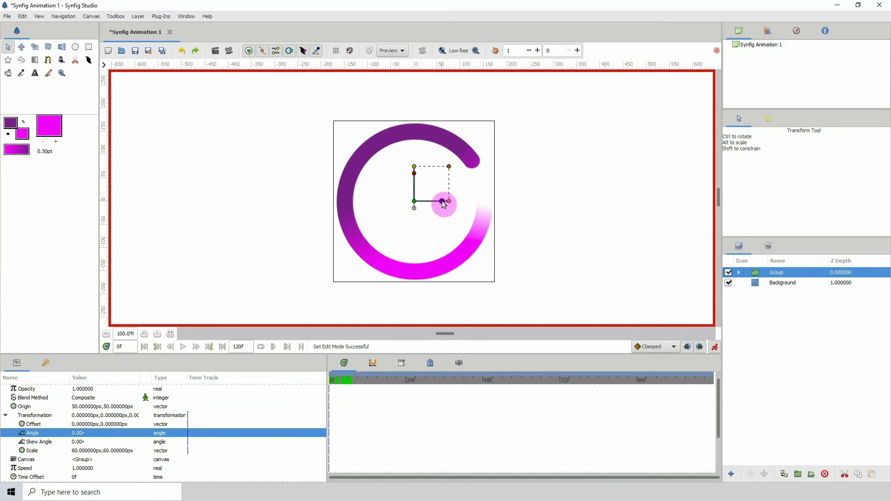
pyautogui.click(76, 436)
pyautogui.write('1')
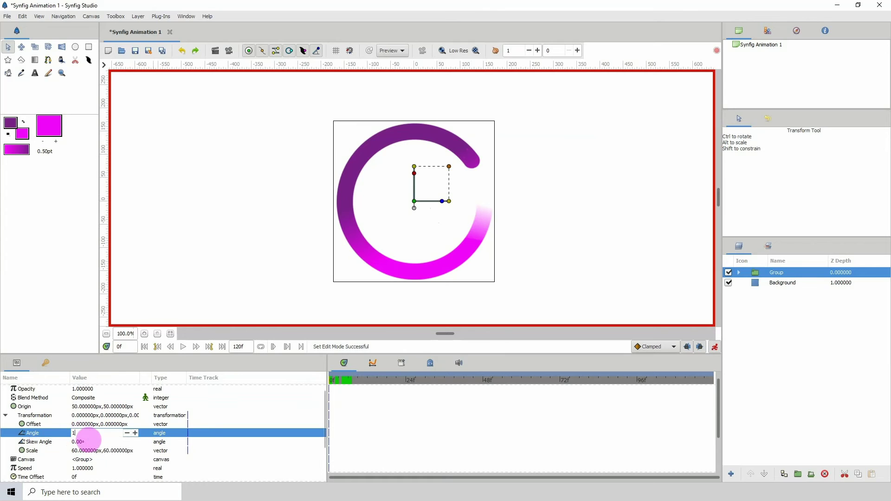
pyautogui.press('Return')
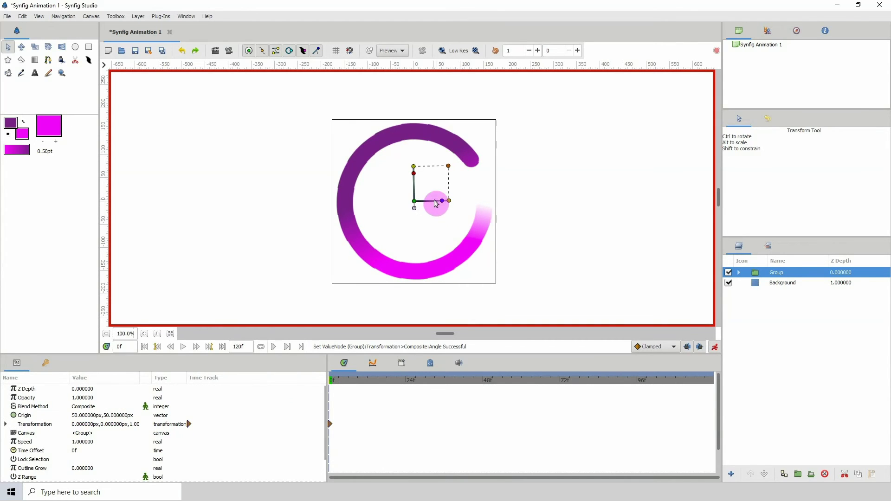
pyautogui.click(73, 434)
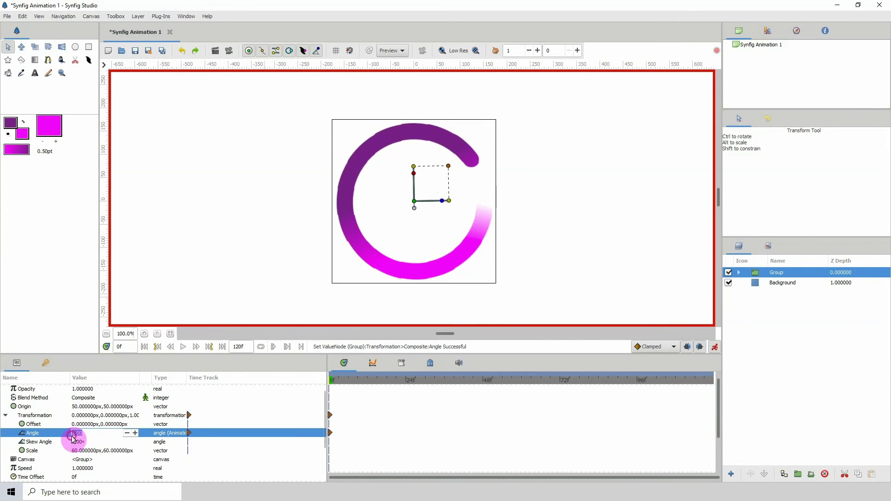
pyautogui.write('0')
pyautogui.press('Return')
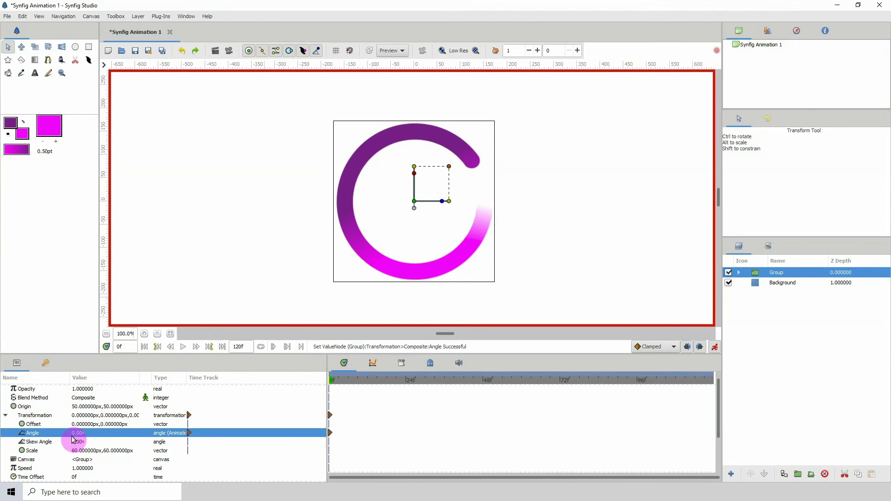
# Step: Set the group's Angle to -360° at frame 48
pyautogui.click(482, 385)
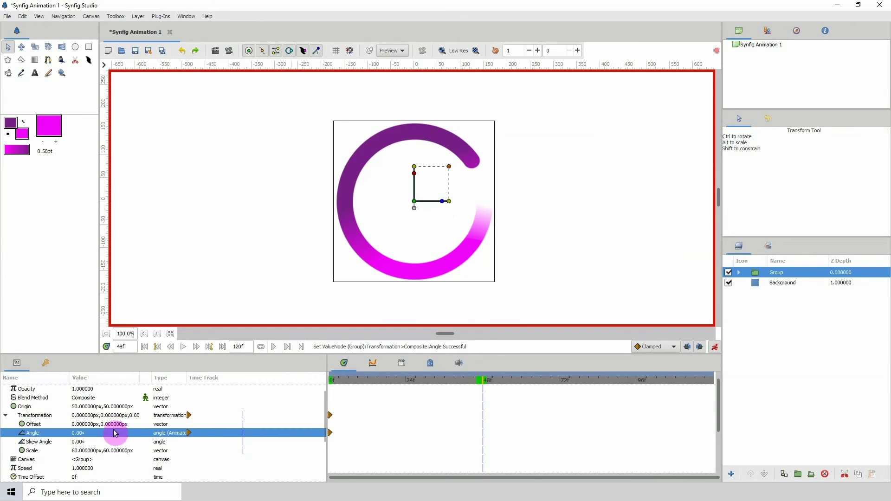
pyautogui.click(78, 435)
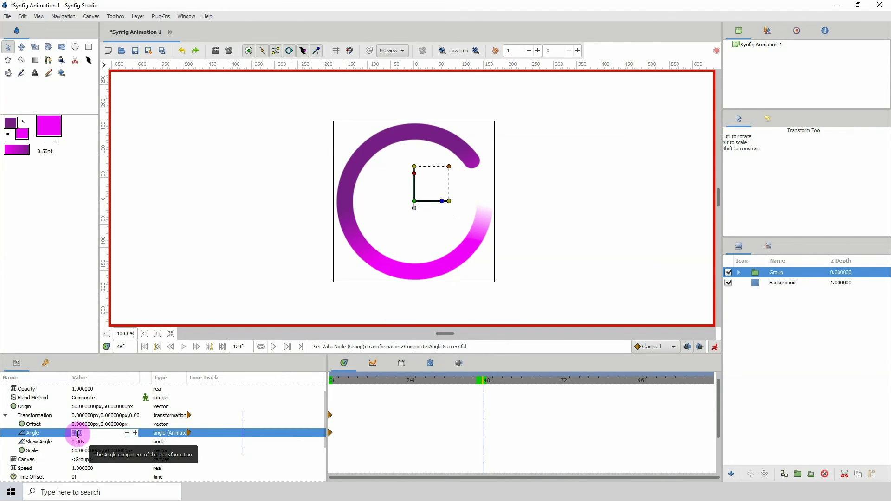
pyautogui.press('BackSpace')
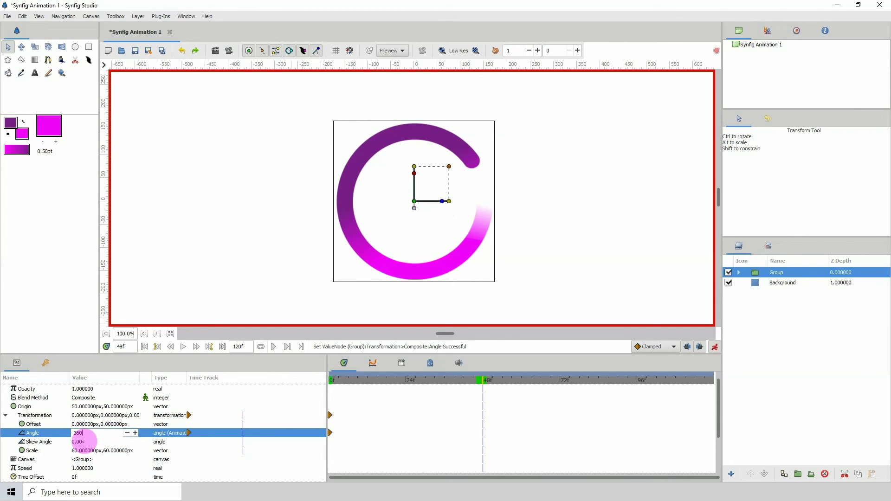
pyautogui.write('-360')
pyautogui.press('Return')
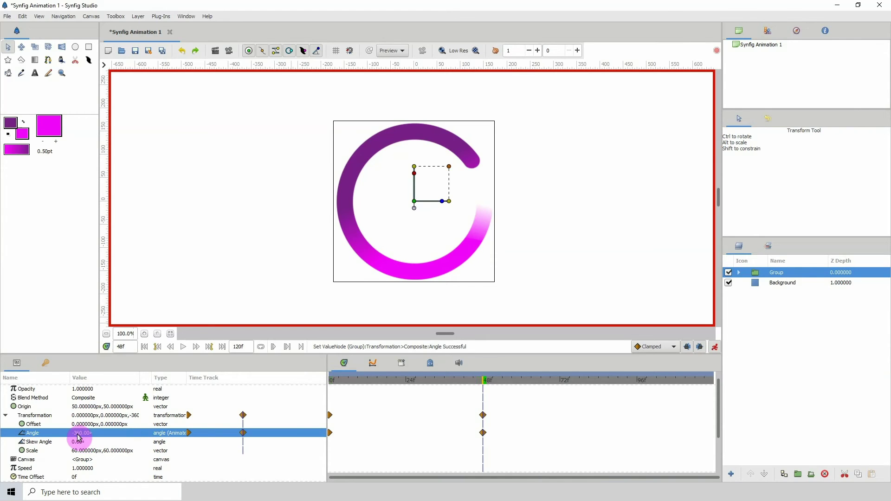
# Step: Scrub the timeline and play the animation to preview the full rotation
pyautogui.click(469, 382)
pyautogui.moveTo(470, 385); pyautogui.dragTo(242, 406)
pyautogui.press('space')
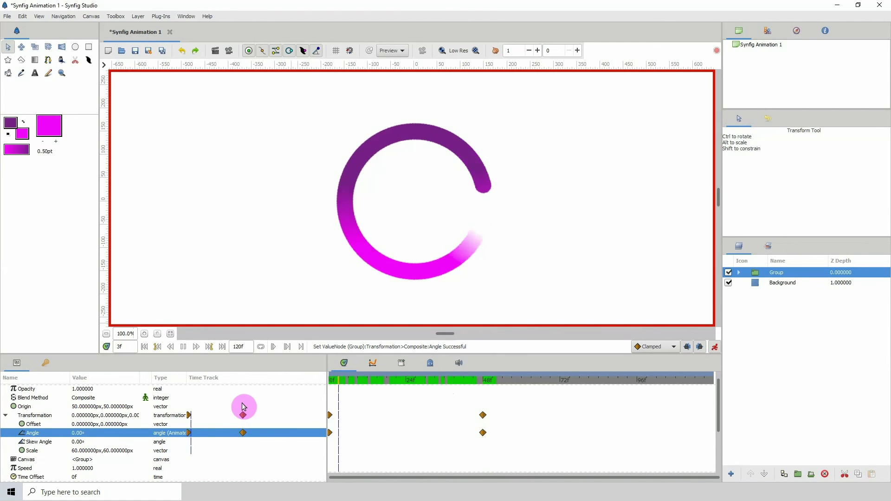
pyautogui.press('space')
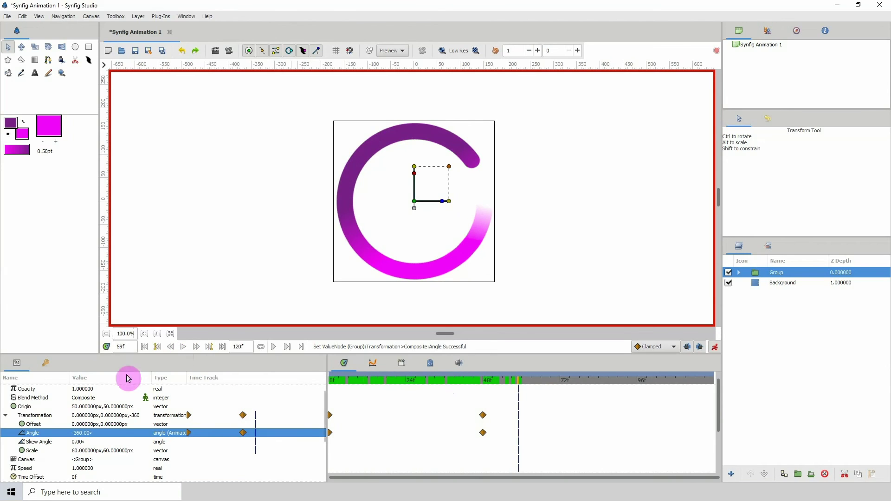
# Step: Retime the -360° rotation waypoint from frame 48 to frame 36
pyautogui.click(6, 416)
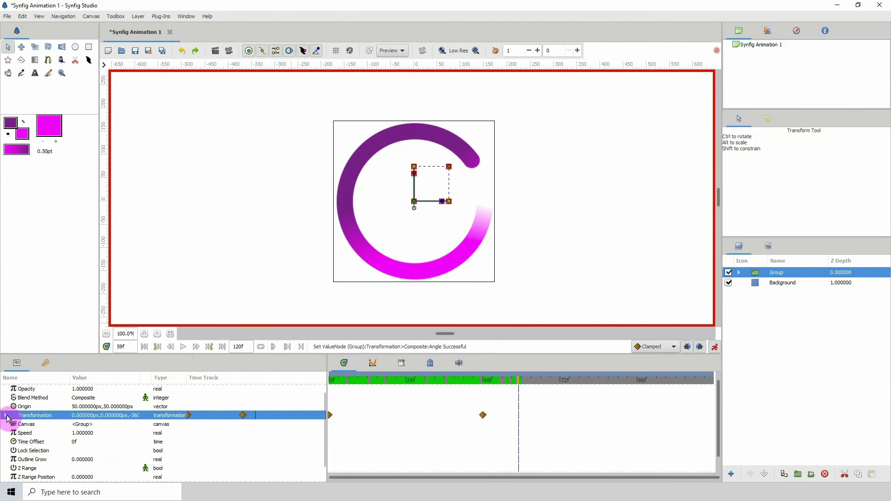
pyautogui.moveTo(482, 415); pyautogui.dragTo(447, 414)
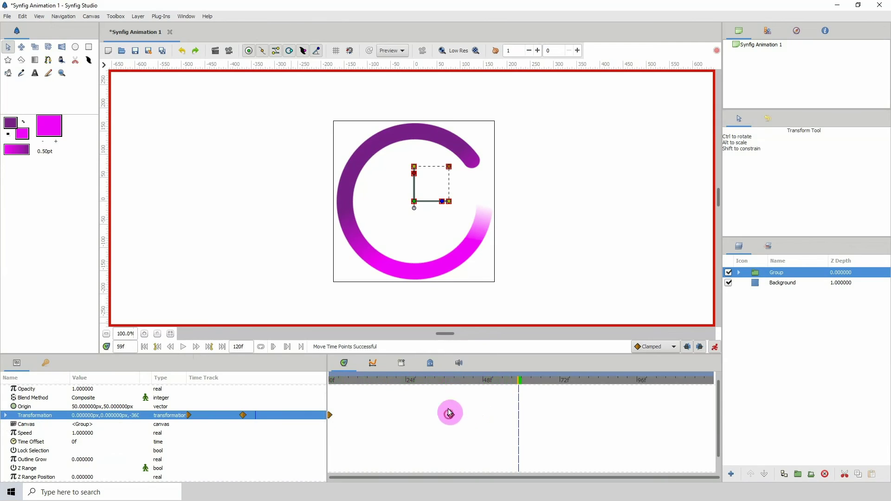
pyautogui.click(445, 380)
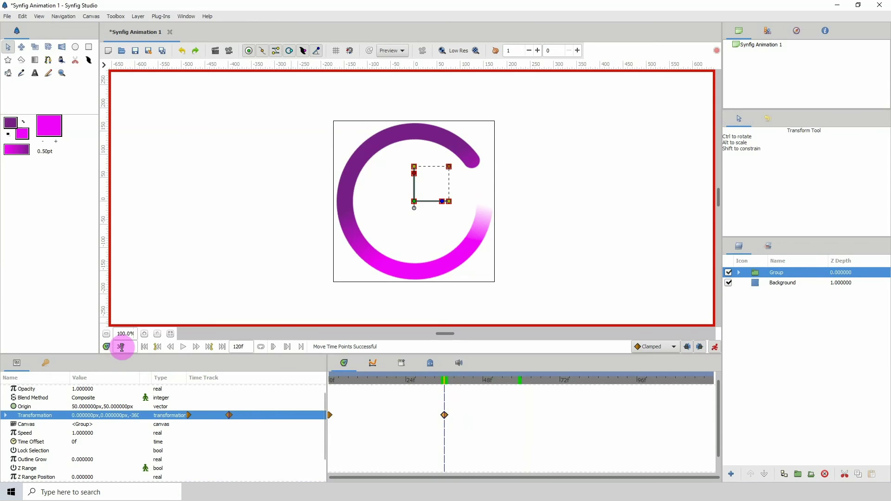
# Step: Set the animation end time to 35f and play it back with looping enabled
pyautogui.moveTo(246, 347); pyautogui.dragTo(224, 348)
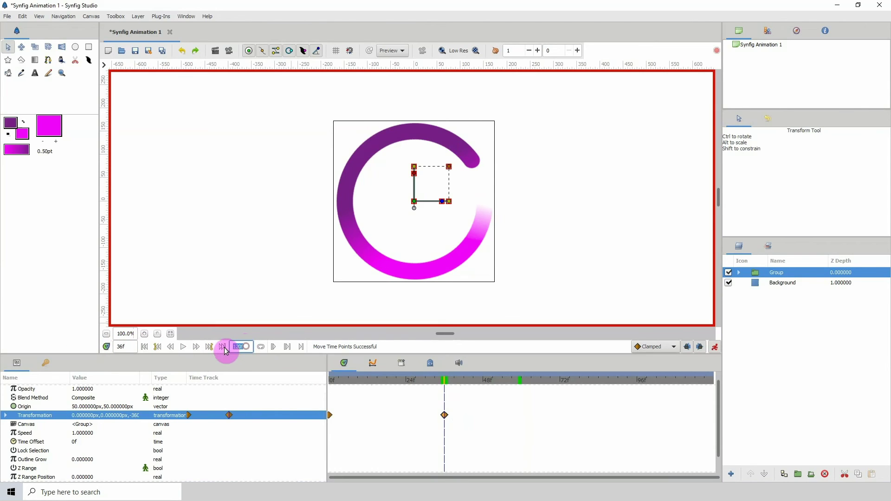
pyautogui.write('35')
pyautogui.press('Return')
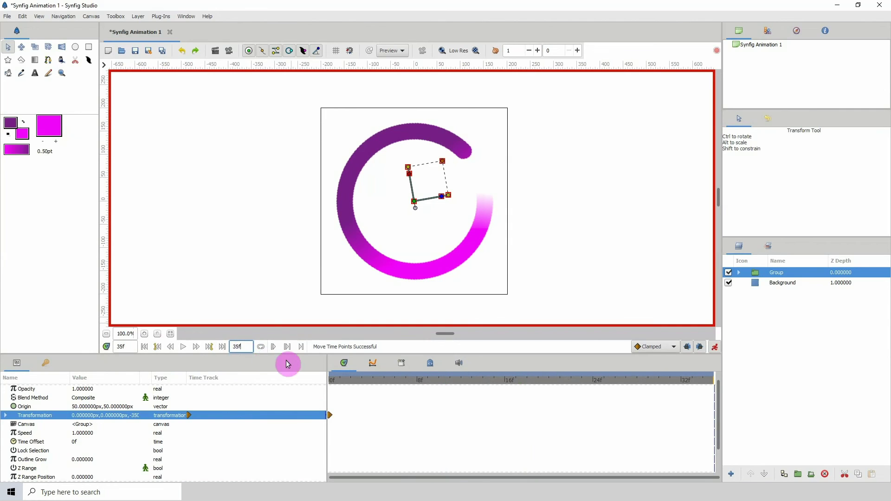
pyautogui.click(261, 347)
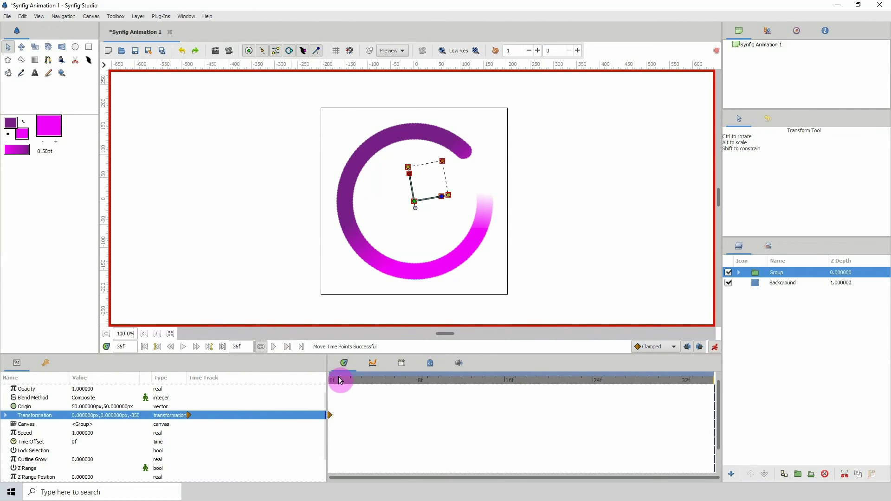
pyautogui.press('space')
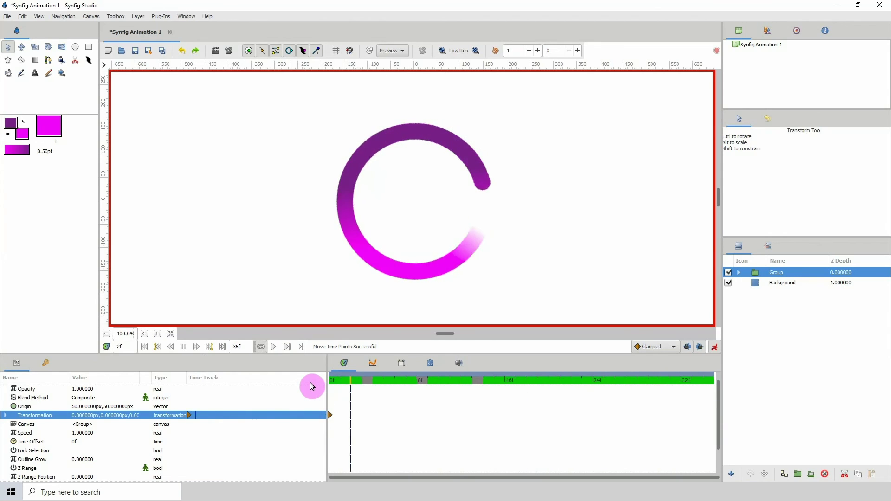
pyautogui.press('space')
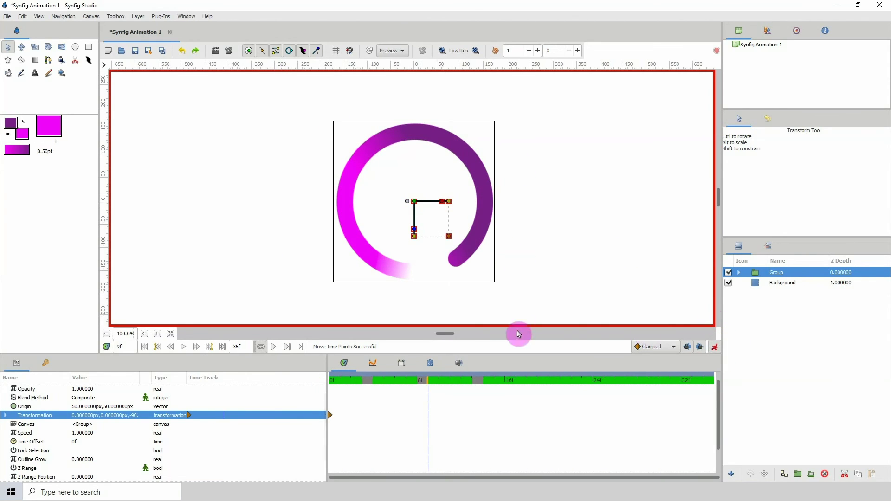
# Step: Turn off animation mode, duplicate the ring group and scale the copy down to 60%
pyautogui.click(715, 347)
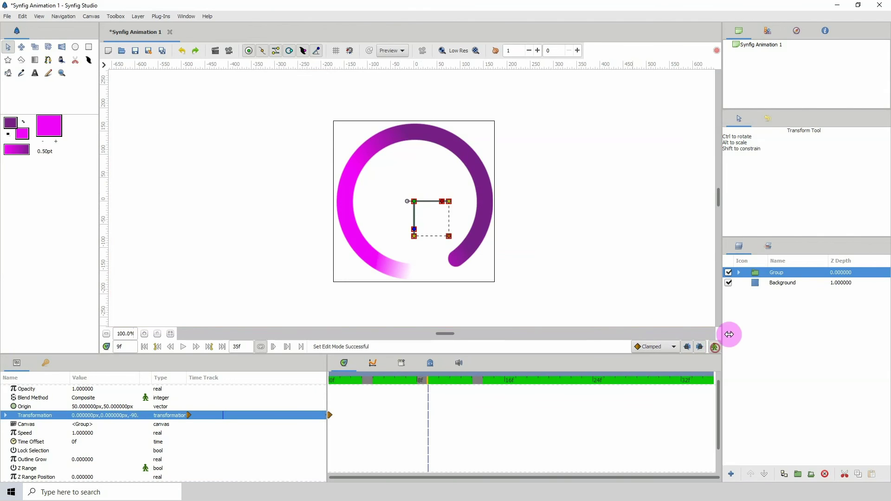
pyautogui.click(784, 283)
pyautogui.click(785, 275)
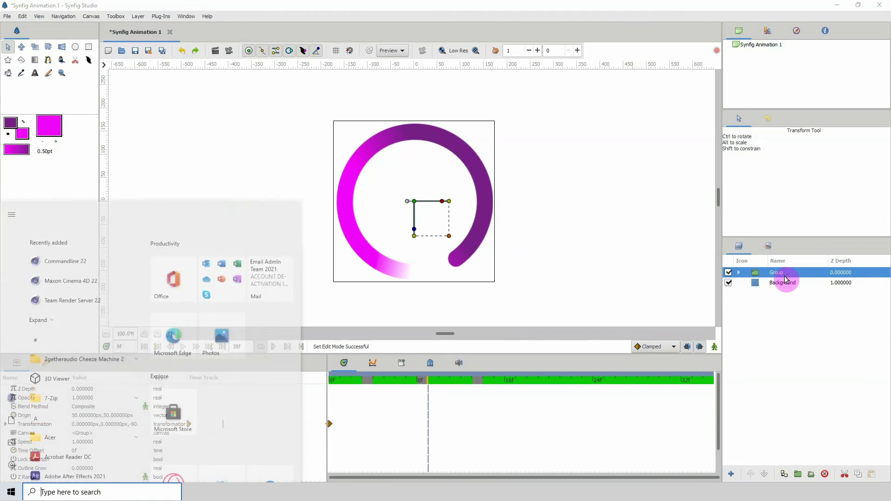
pyautogui.hotkey('ctrl', 'v')
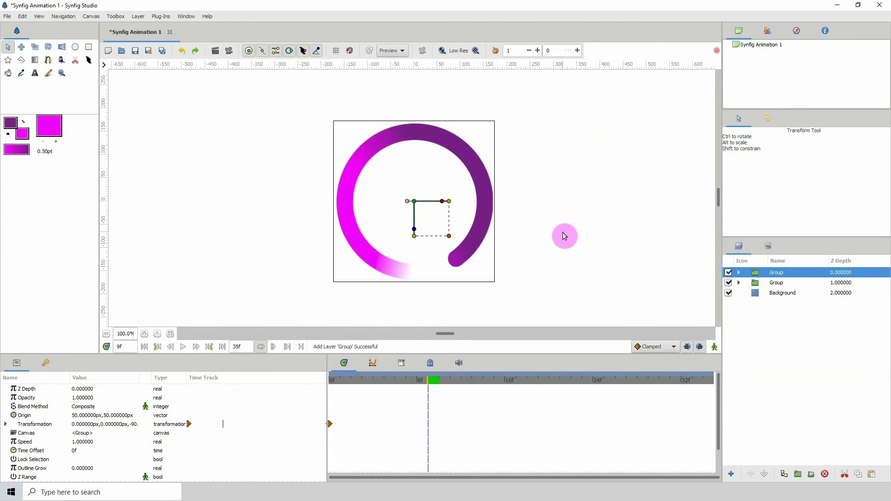
pyautogui.moveTo(451, 207); pyautogui.dragTo(441, 227)
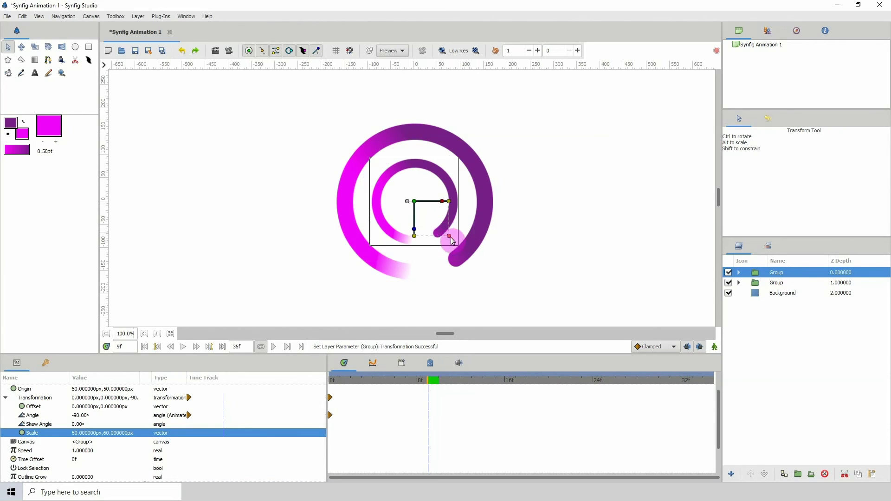
pyautogui.click(5, 398)
pyautogui.click(241, 347)
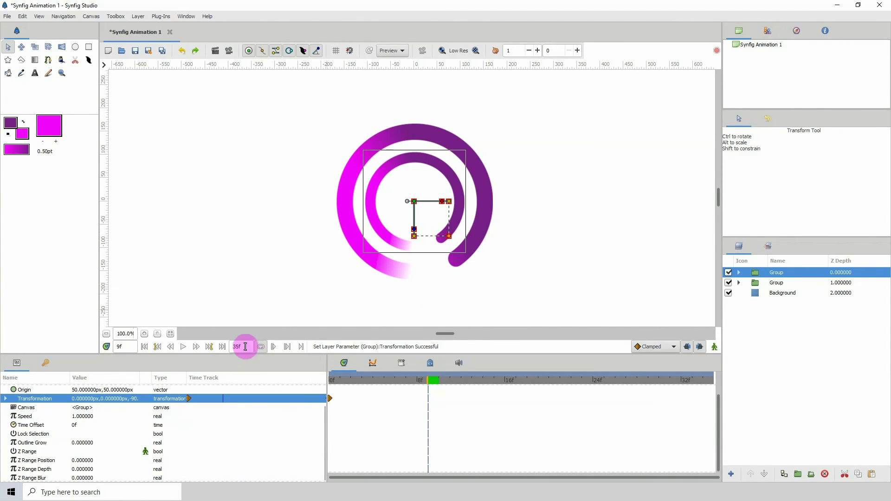
# Step: Set the end time to 36f, try moving the inner ring's rotation waypoints, and undo two moves
pyautogui.write('36f')
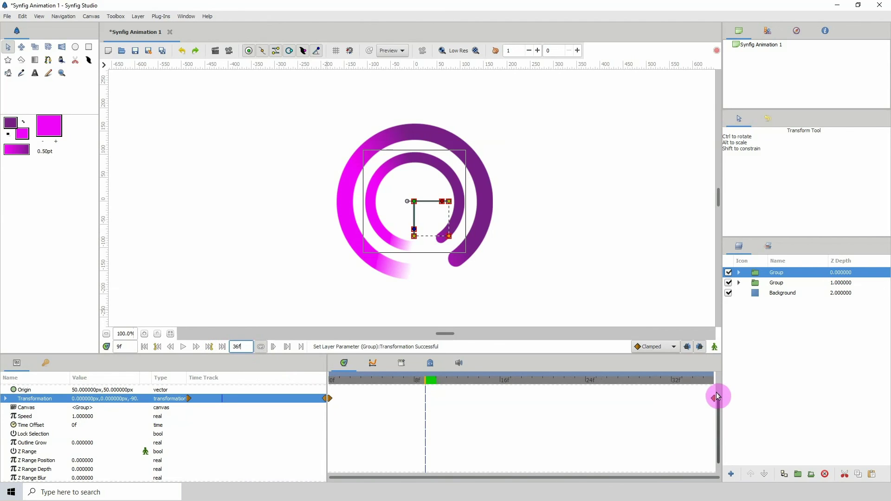
pyautogui.moveTo(718, 396); pyautogui.dragTo(441, 417)
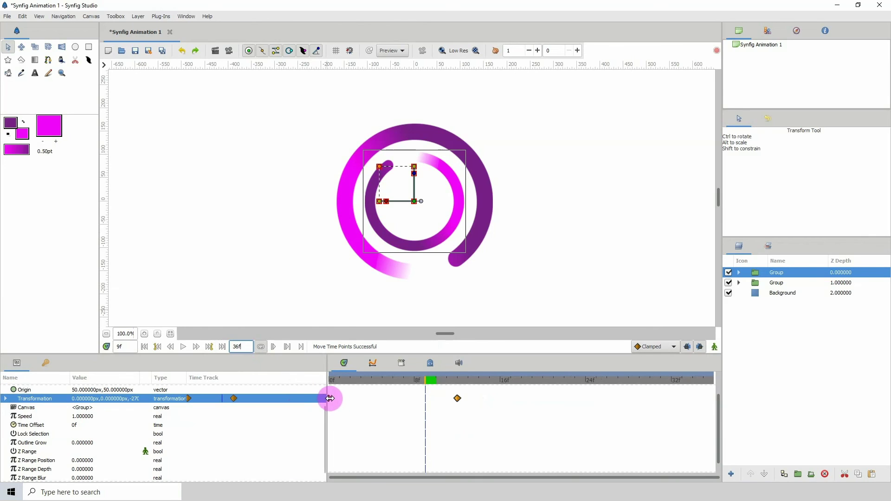
pyautogui.moveTo(332, 401); pyautogui.dragTo(715, 401)
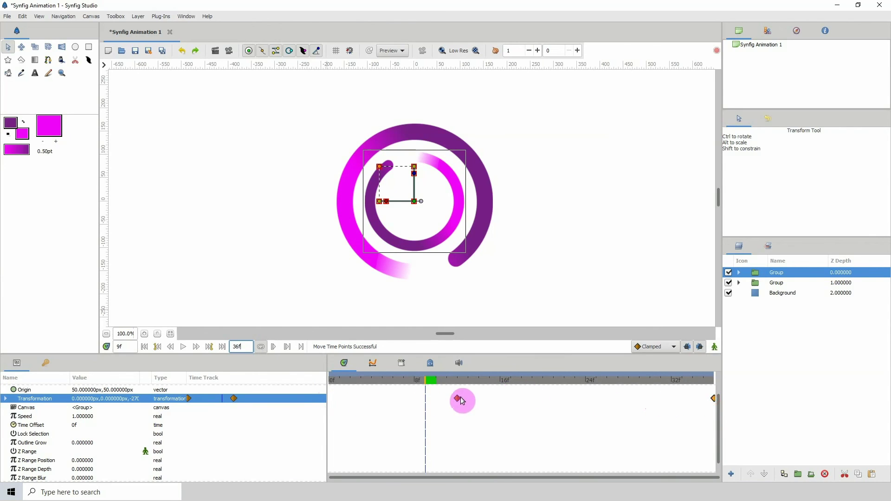
pyautogui.moveTo(457, 401); pyautogui.dragTo(379, 403)
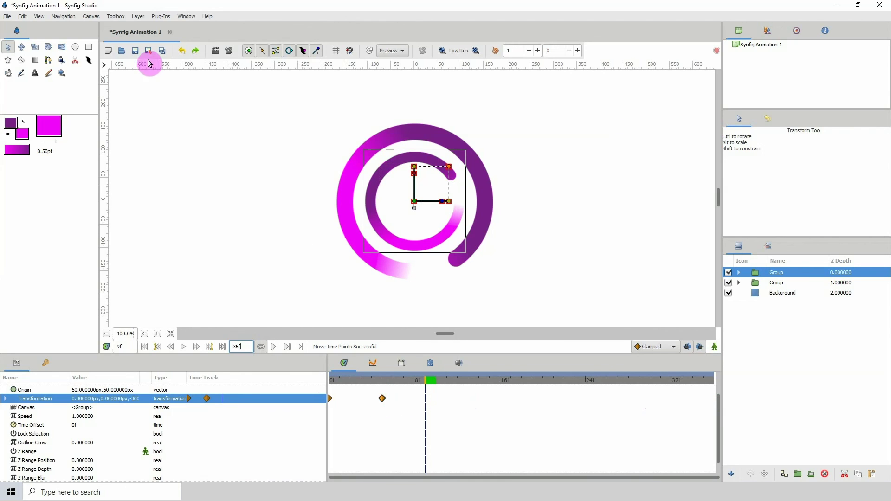
pyautogui.click(181, 51)
pyautogui.click(182, 52)
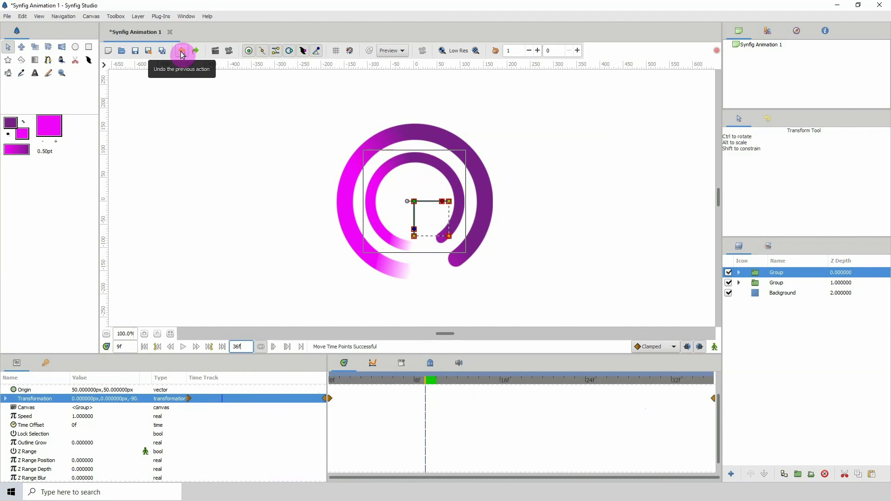
# Step: Move the inner ring's rotation waypoints to about frame 11, frame 30 and the track's end
pyautogui.moveTo(332, 399); pyautogui.dragTo(447, 399)
pyautogui.moveTo(538, 405); pyautogui.dragTo(654, 404)
pyautogui.moveTo(711, 399)
pyautogui.mouseDown()
pyautogui.moveTo(332, 403)
pyautogui.moveTo(717, 399)
pyautogui.mouseUp()
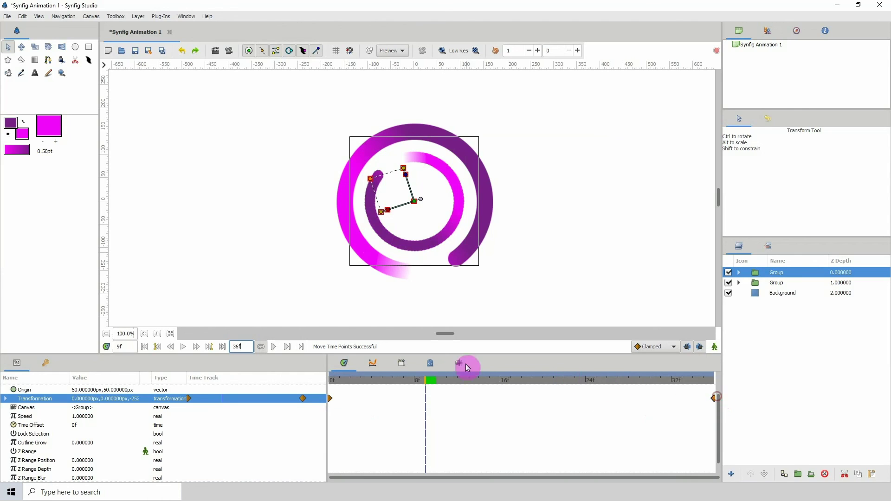
# Step: Set the animation end time back to 35f
pyautogui.click(238, 347)
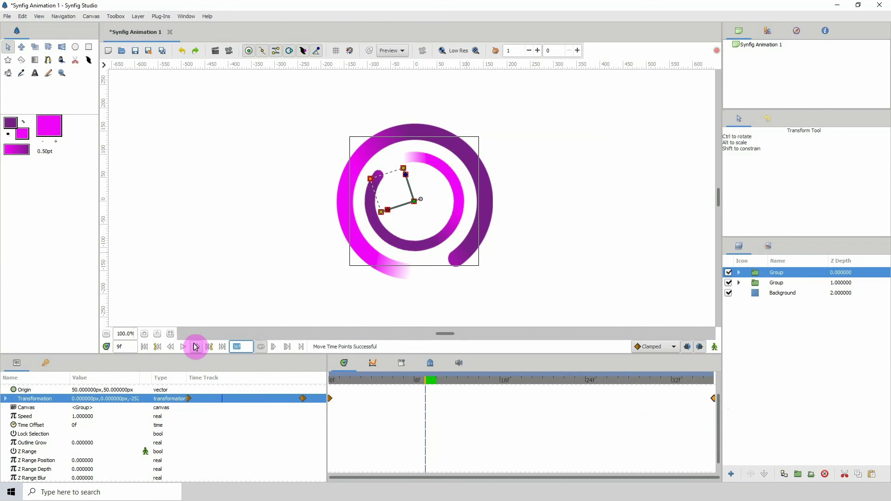
pyautogui.write('35')
pyautogui.press('Return')
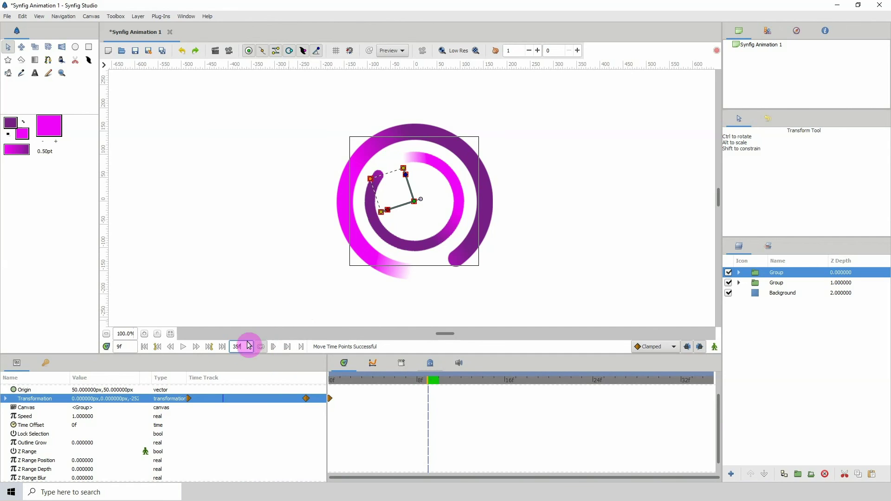
# Step: Scrub the timeline from frame 0 to preview the rings, then select the Background layer
pyautogui.click(330, 382)
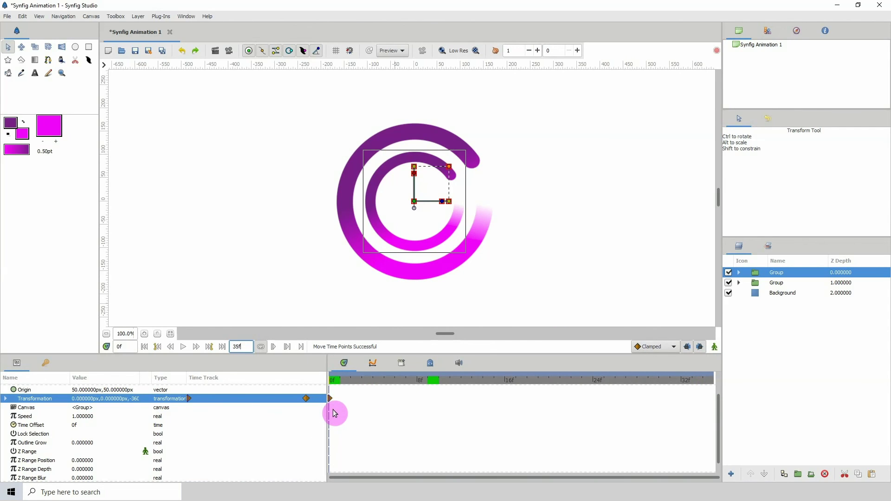
pyautogui.click(366, 384)
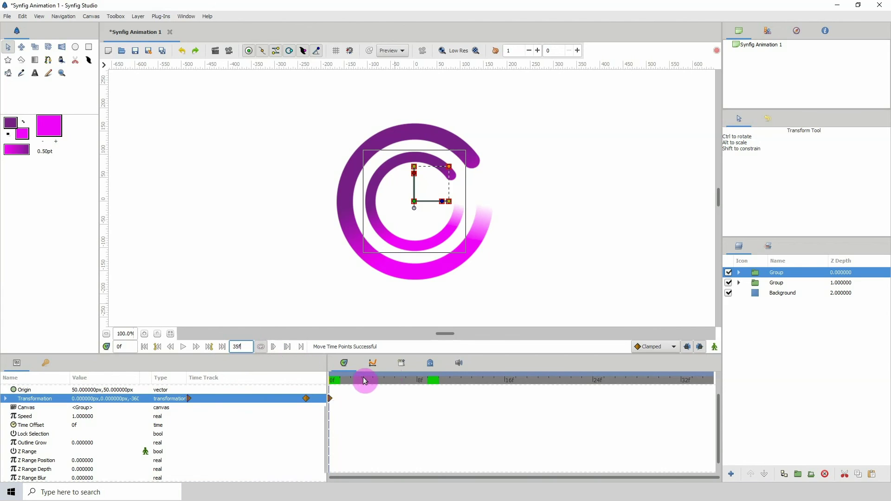
pyautogui.click(276, 399)
pyautogui.click(620, 304)
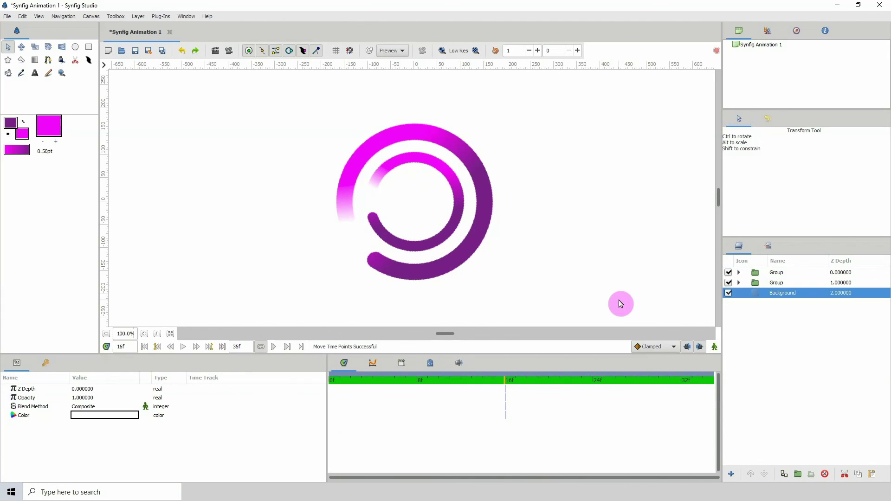